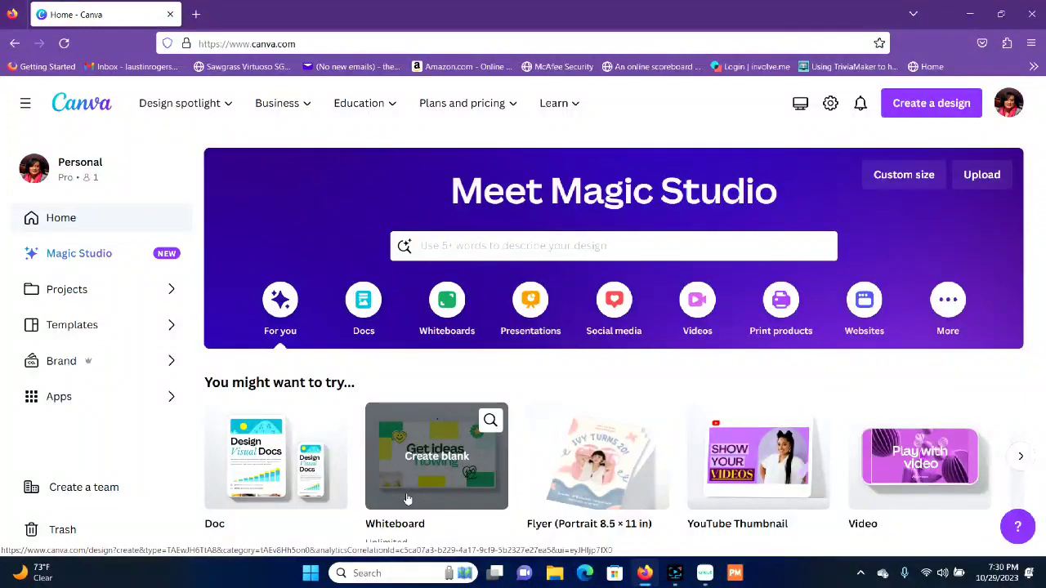
Step: Create a blank Flyer (Portrait 8.5 × 11 in) design and show its elements library
click(939, 105)
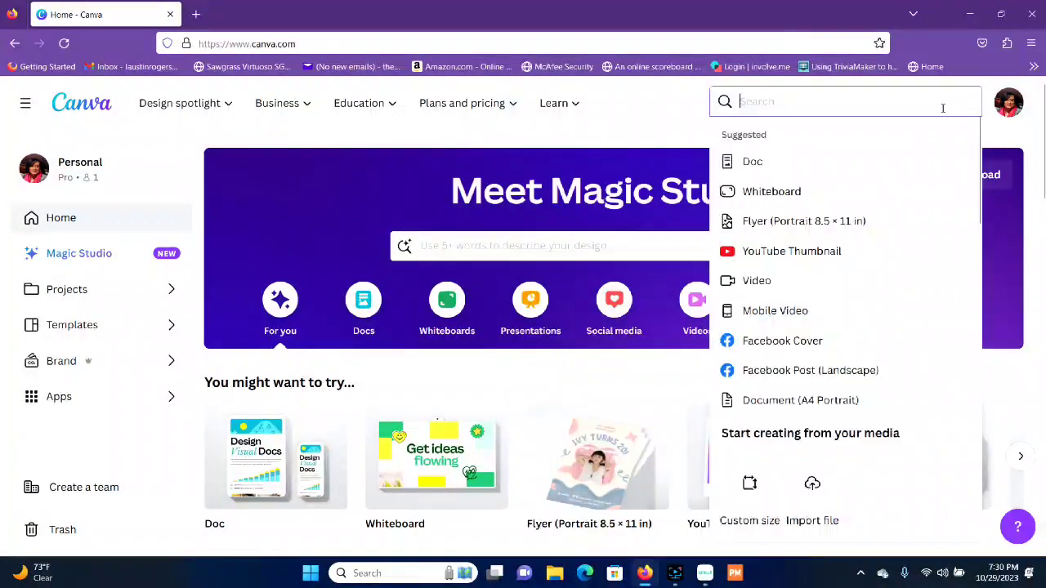
click(843, 236)
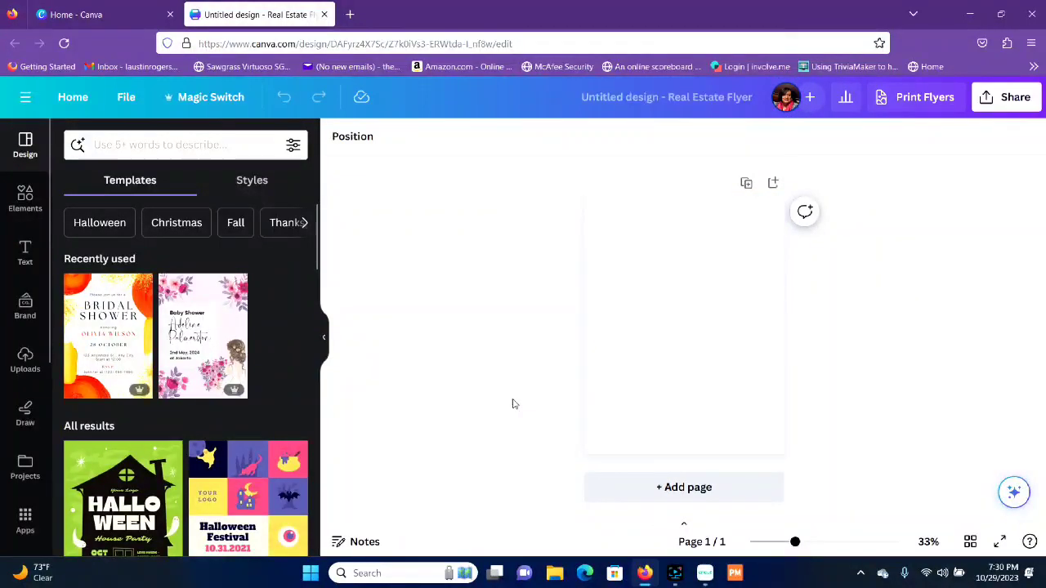
click(36, 217)
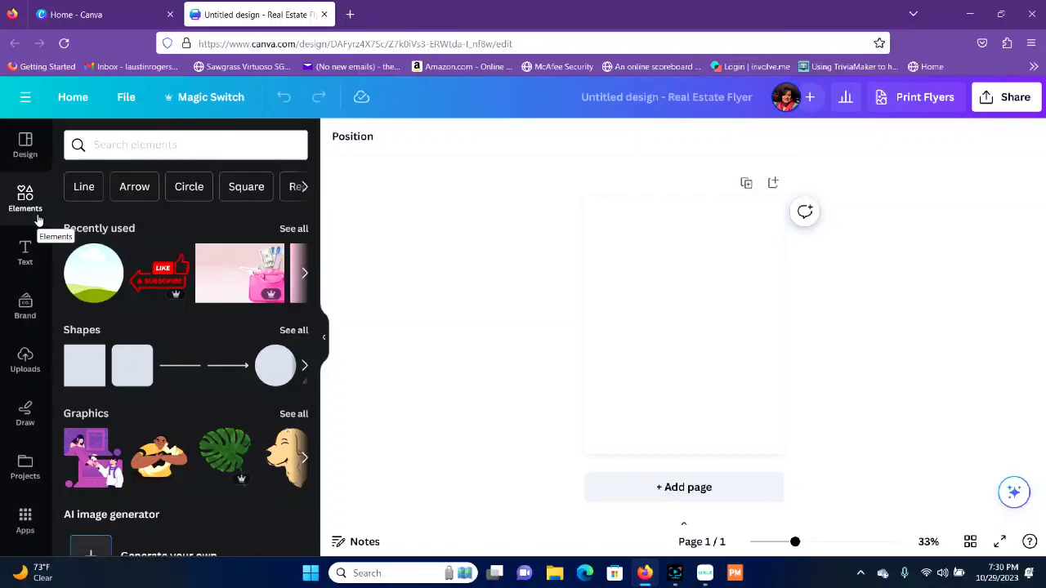
Step: Search the elements library for "cocoa labels"
click(135, 143)
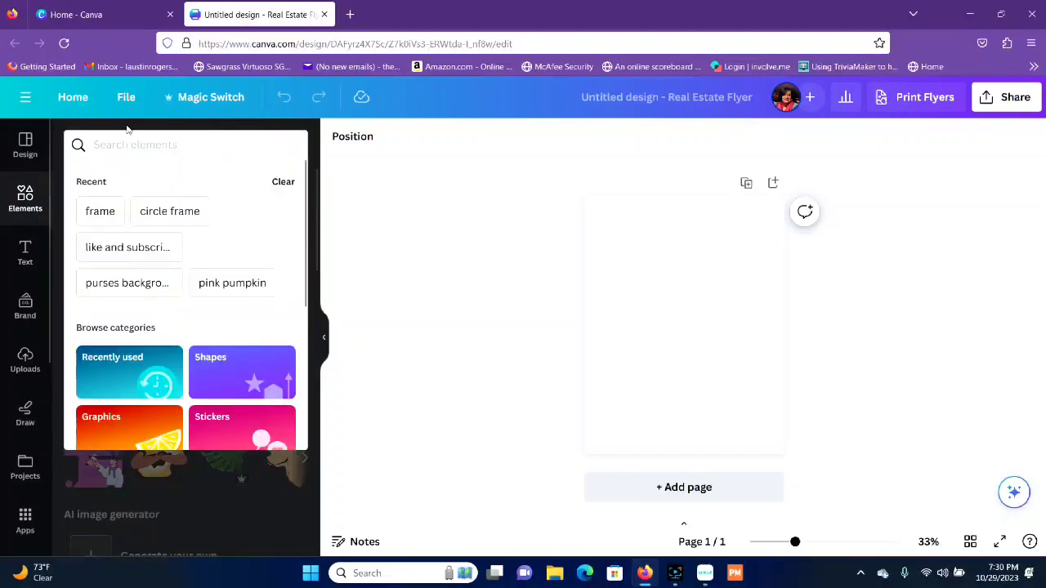
text(cocoa )
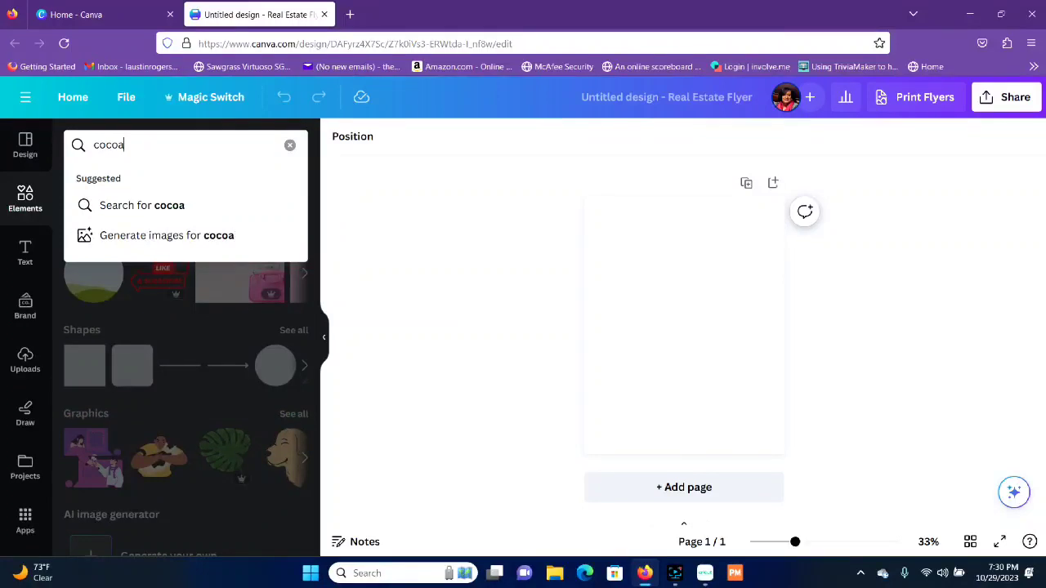
key(BackSpace)
key(BackSpace)
text(l)
key(BackSpace)
text(la)
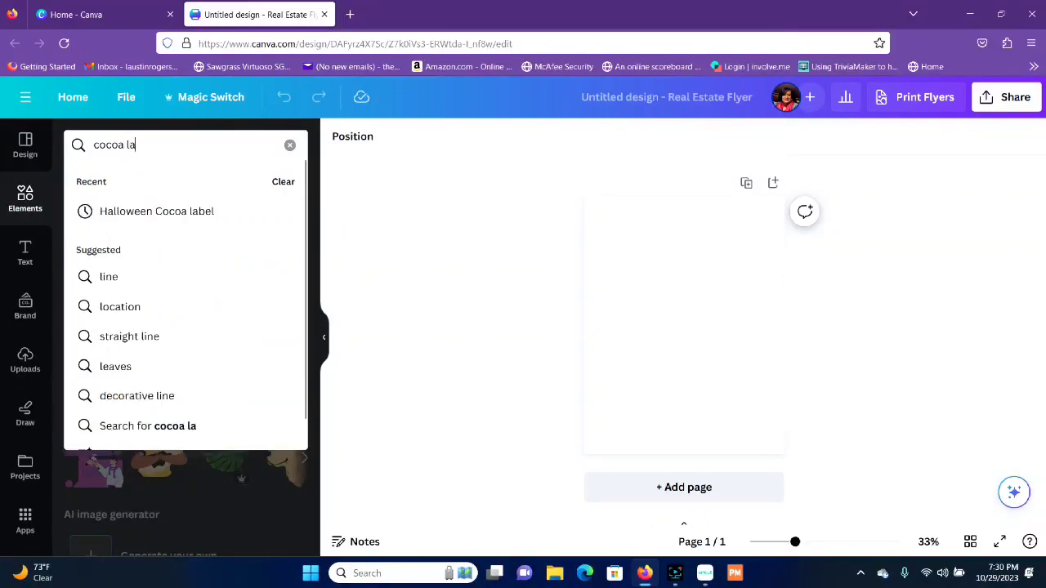
text(bels pack)
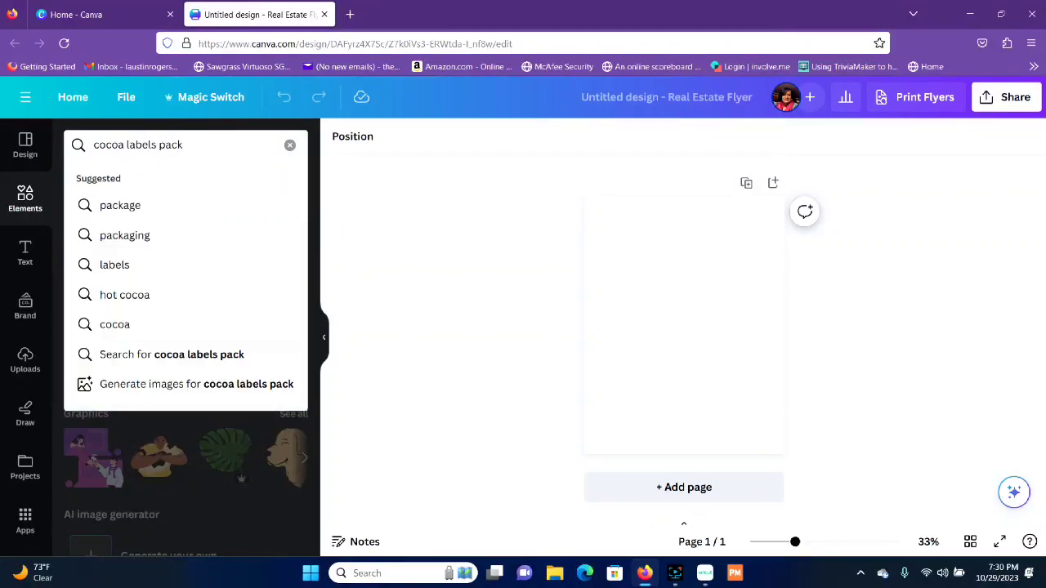
key(BackSpace)
key(BackSpace)
key(BackSpace)
key(BackSpace)
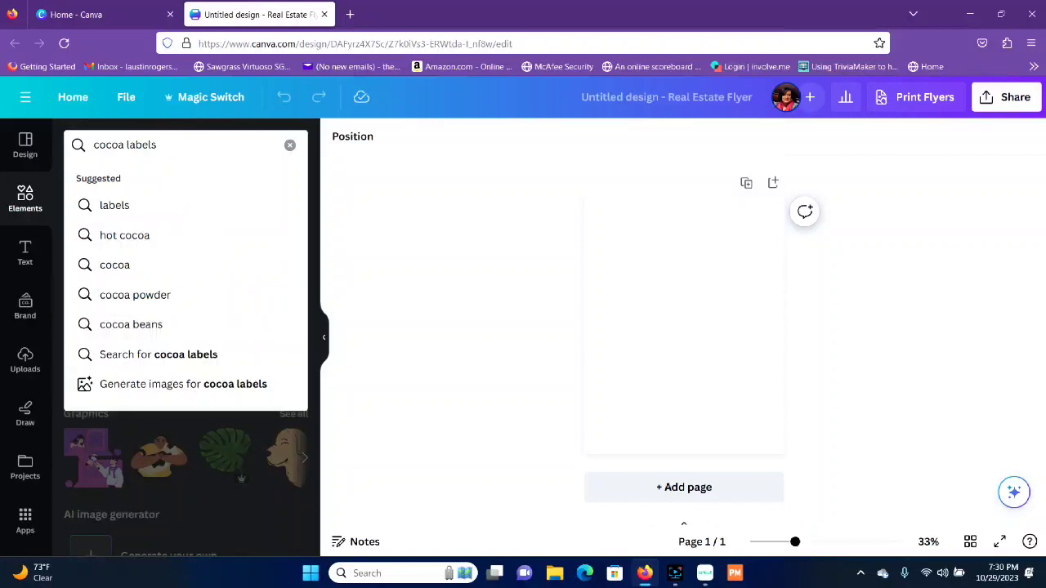
key(Return)
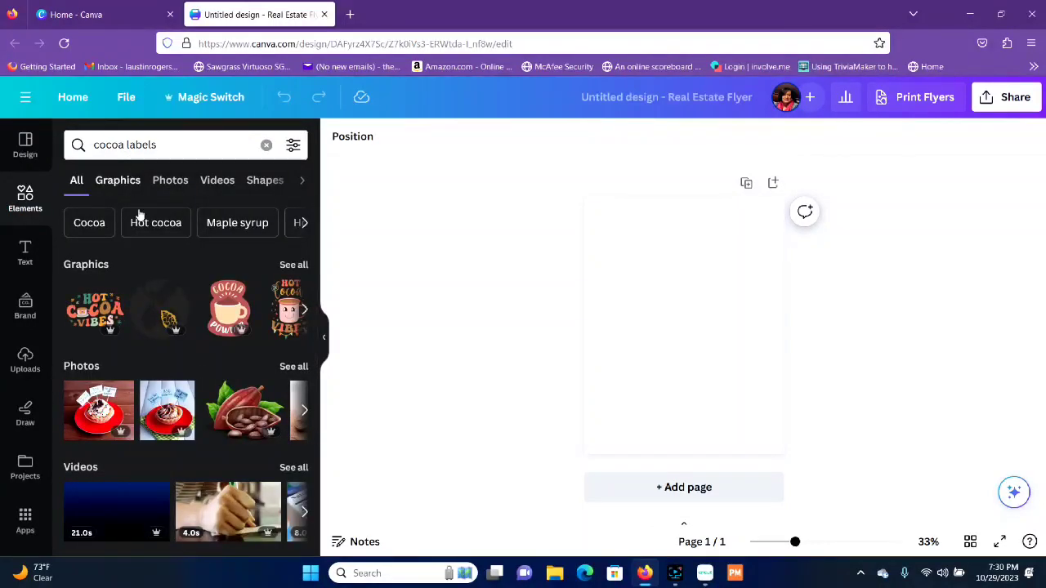
Step: Examine the graphics and the overall results of the cocoa labels search for a usable label design
click(292, 265)
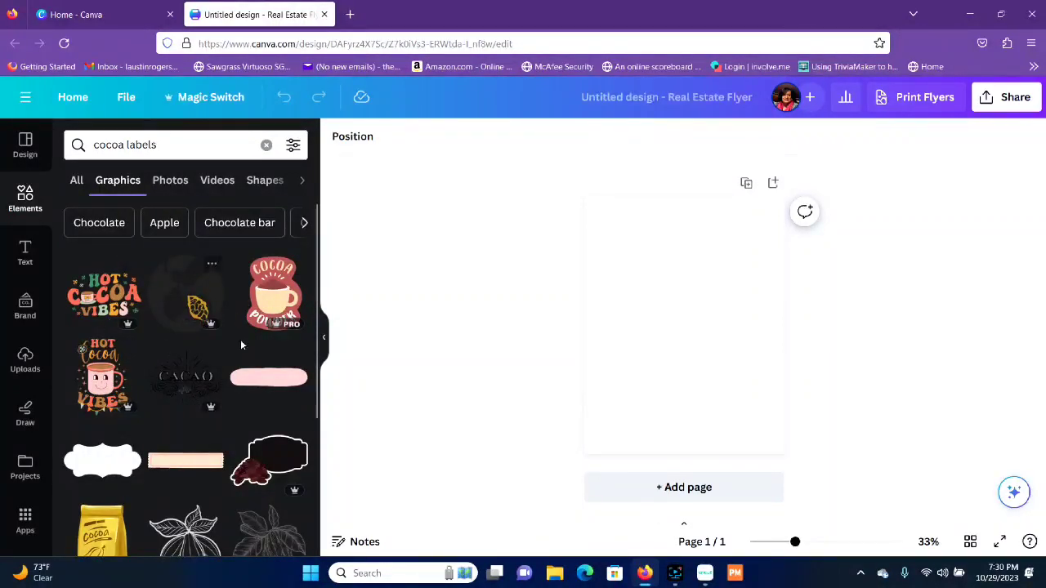
scroll(218, 404, down, 1)
scroll(218, 404, down, 10)
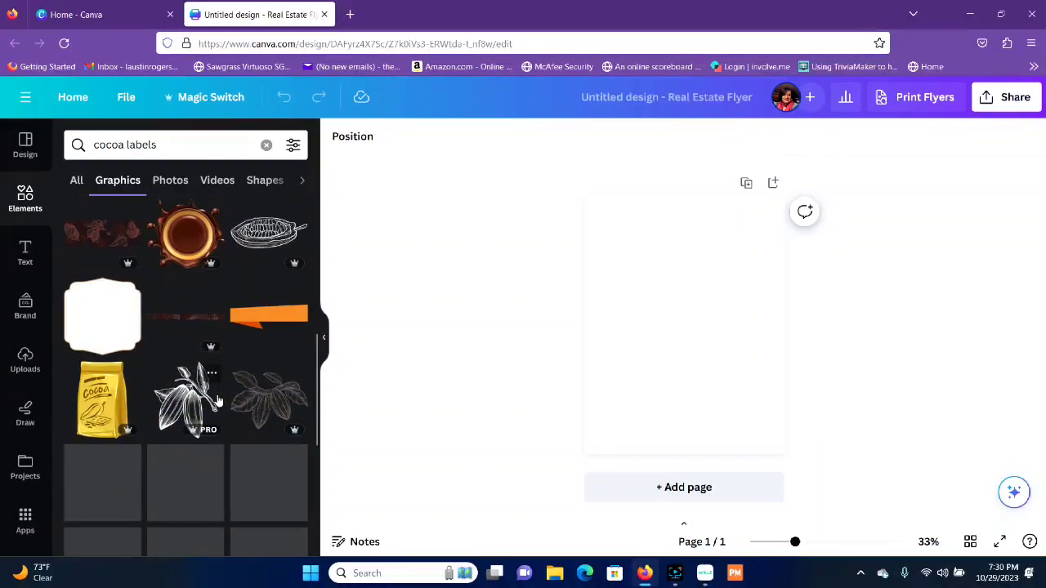
scroll(218, 395, down, 2)
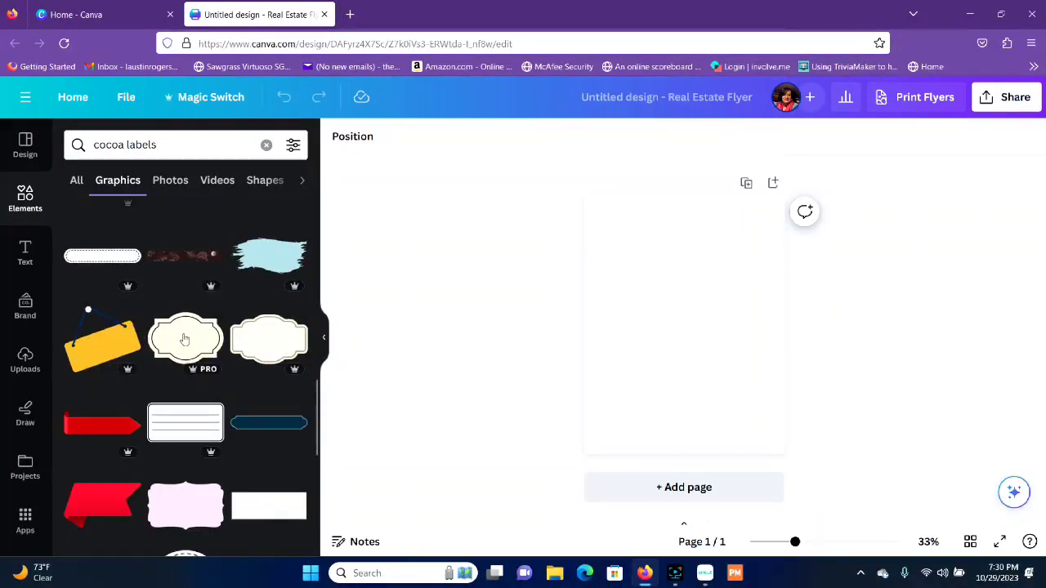
scroll(204, 408, down, 6)
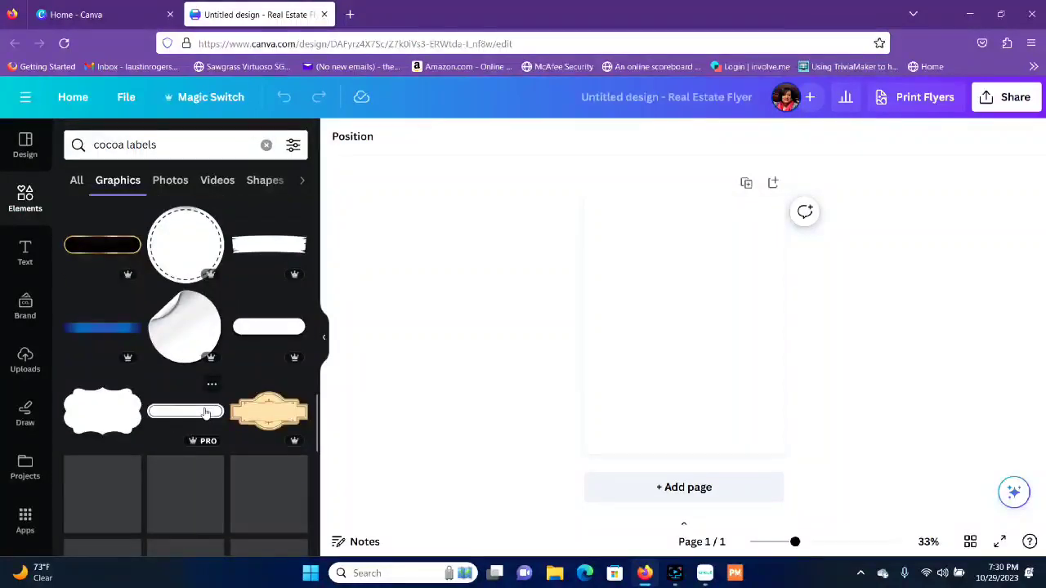
scroll(205, 413, down, 3)
scroll(206, 412, up, 9)
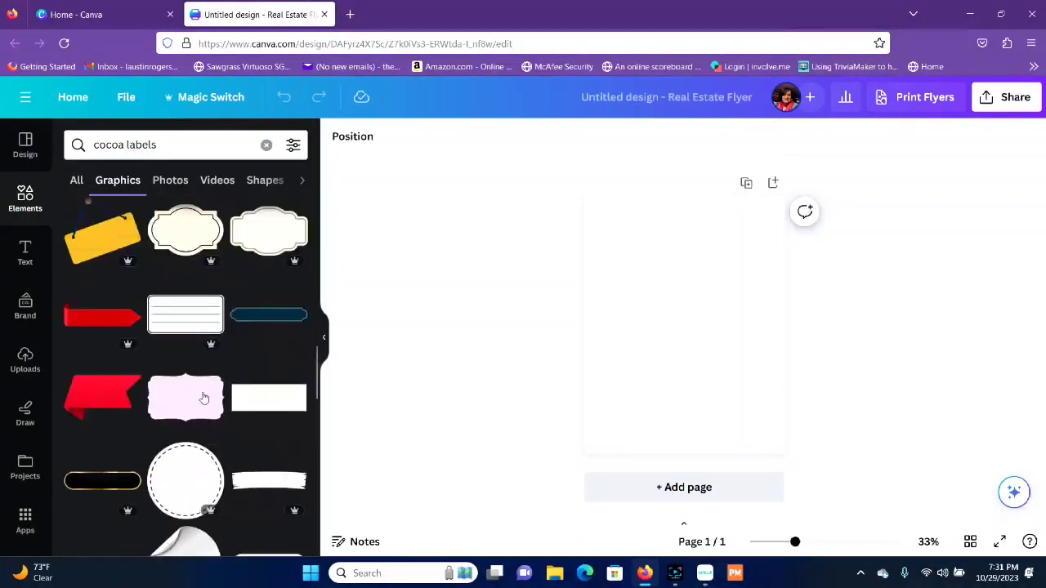
scroll(196, 380, up, 10)
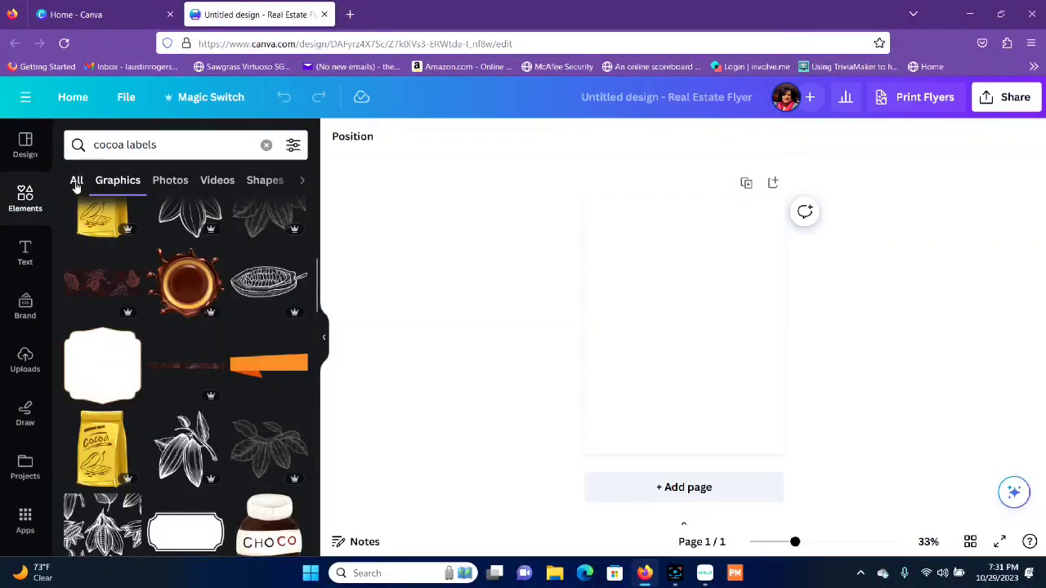
click(76, 179)
scroll(140, 269, down, 3)
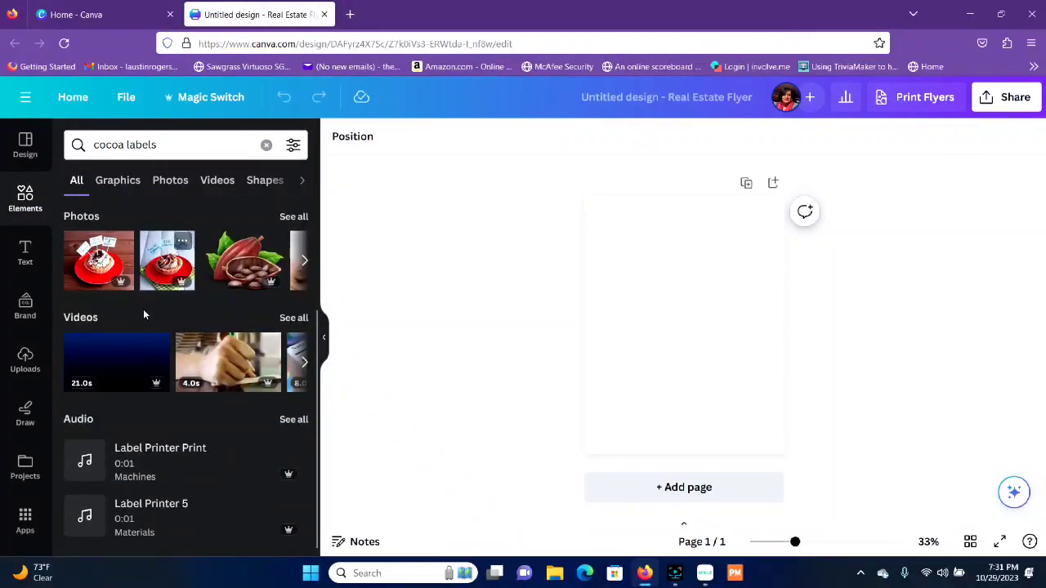
scroll(147, 359, up, 3)
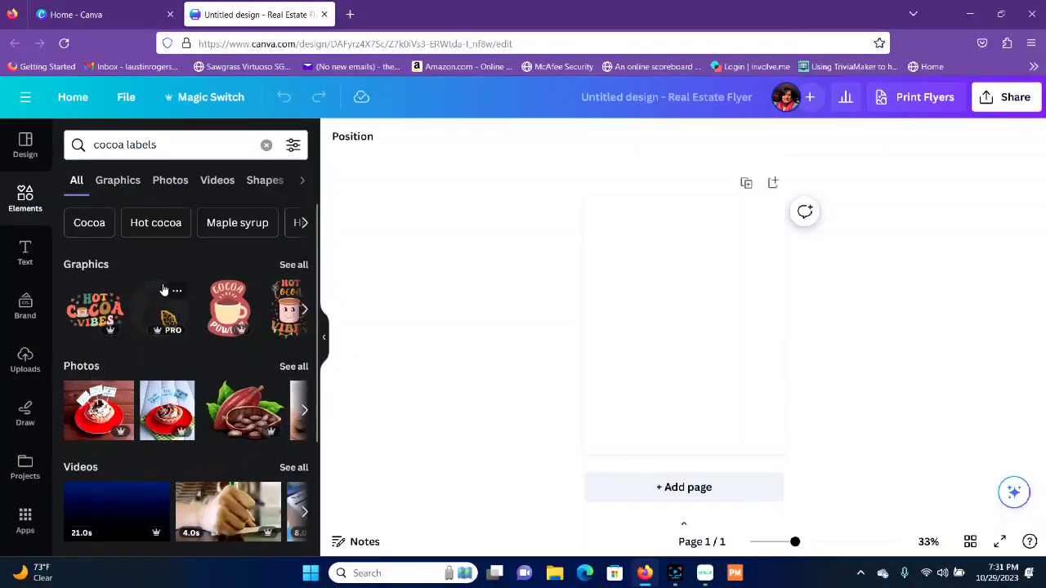
scroll(226, 357, down, 3)
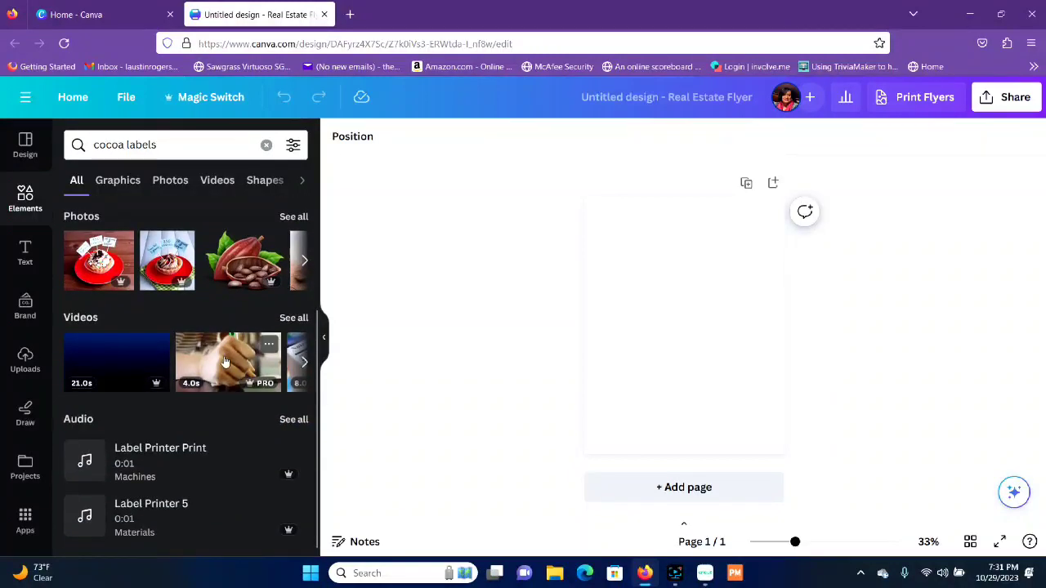
scroll(225, 362, up, 5)
Step: Clear the element search and open the Magic Media AI image generator to generate a custom image
click(266, 145)
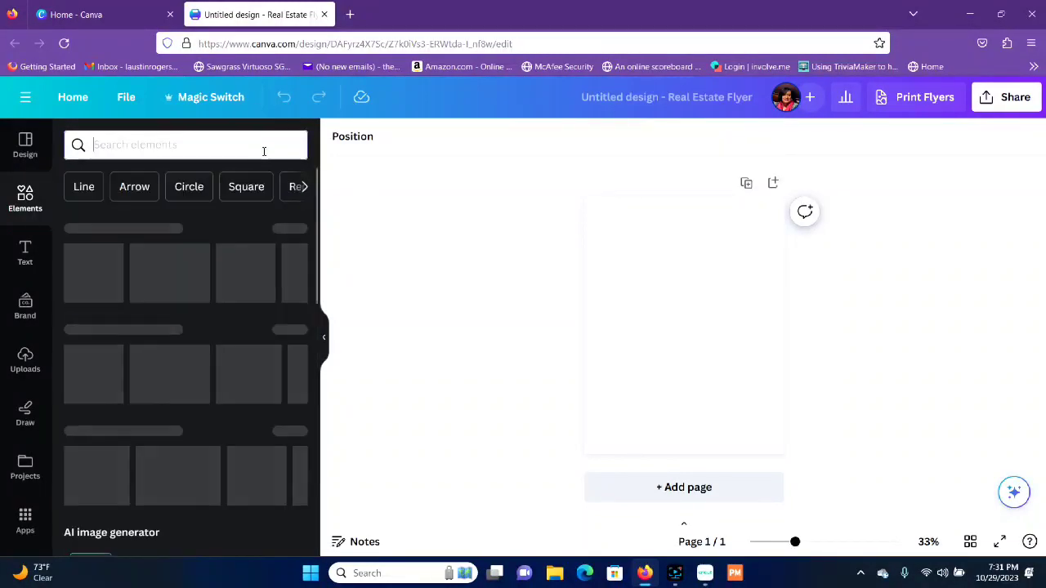
scroll(196, 336, down, 4)
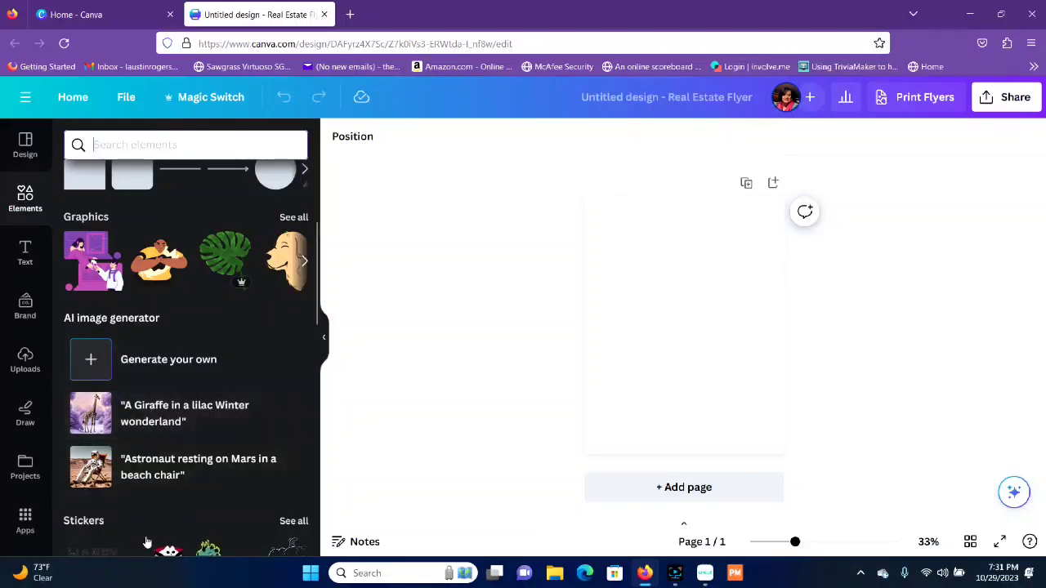
click(161, 367)
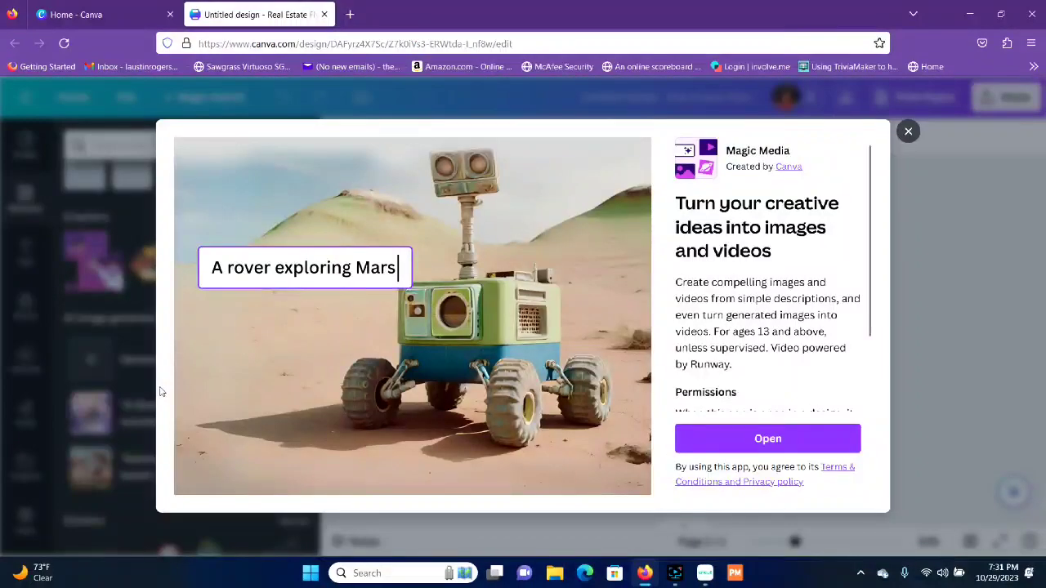
click(774, 441)
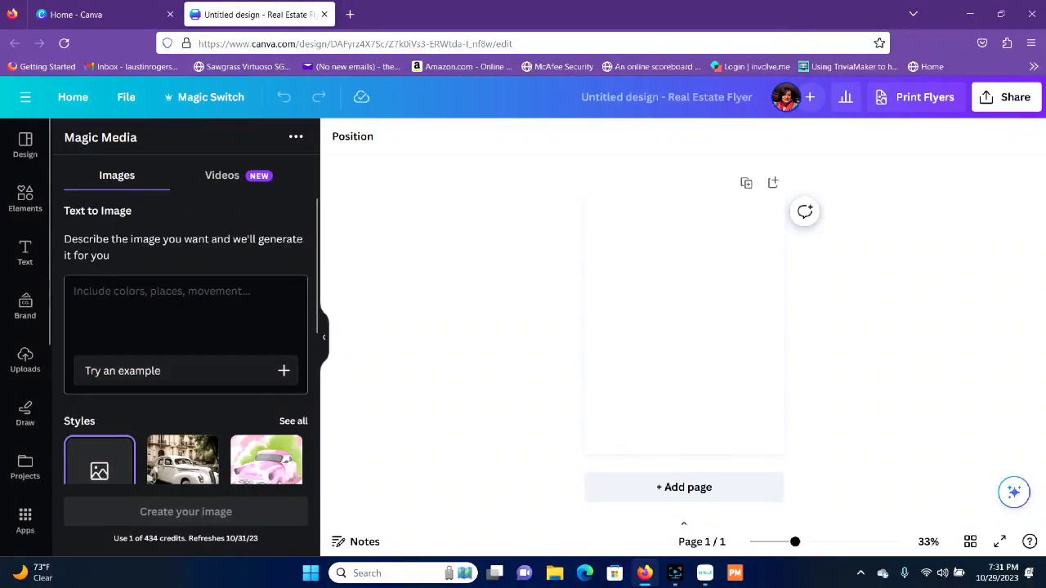
Step: Begin the text-to-image description with "Halloween cocoa label with"
click(181, 302)
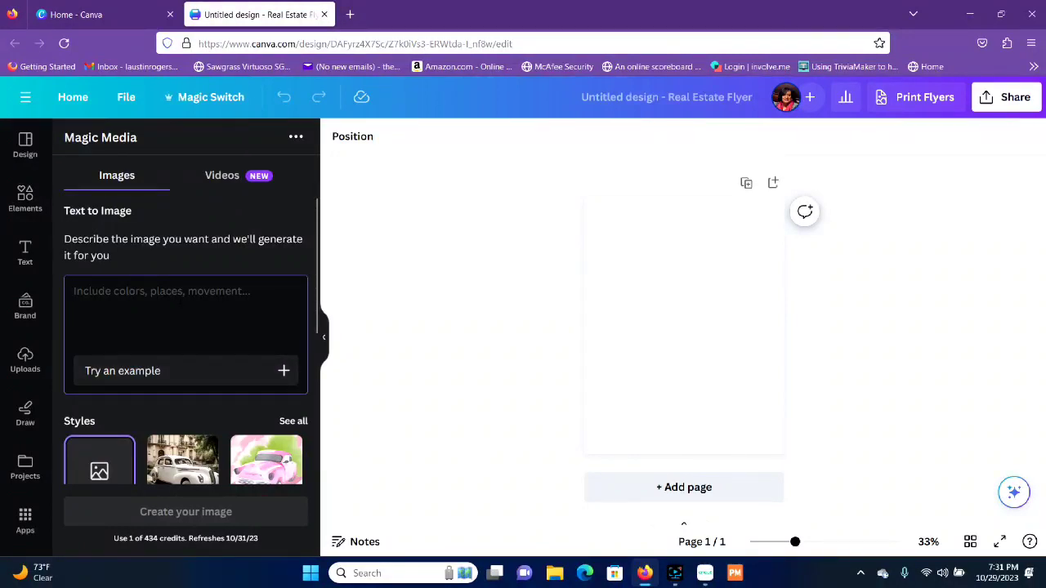
text(Hallo)
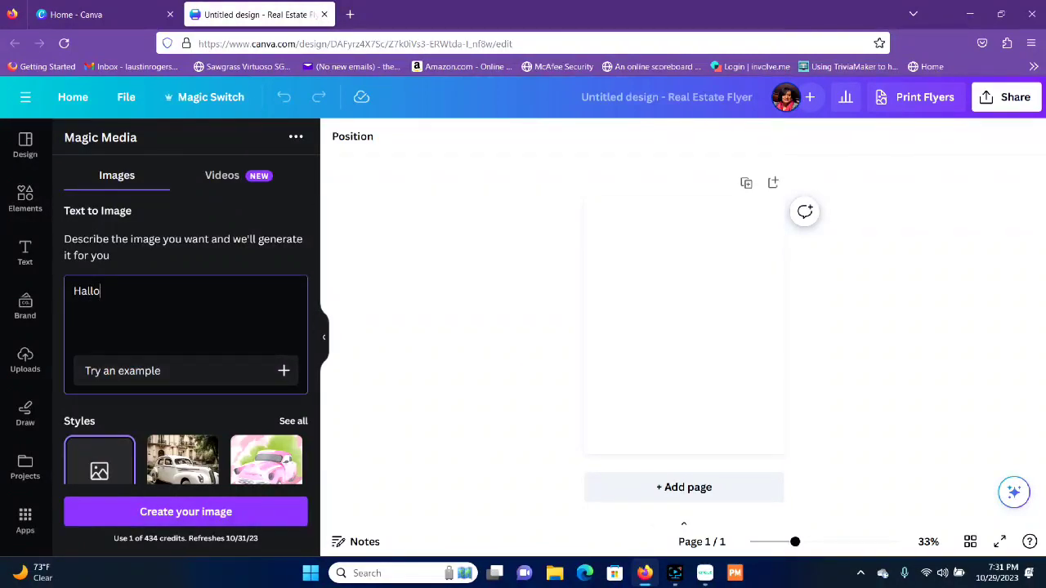
text(ween c)
text(ocoa h)
key(BackSpace)
text(label)
key(BackSpace)
text(el with)
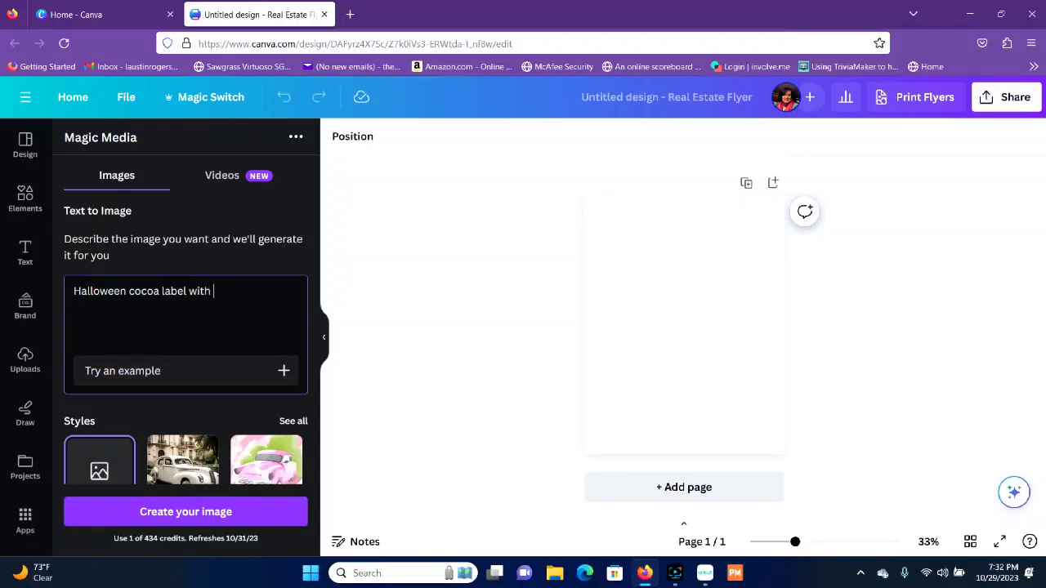
text( bea)
Step: Complete the image description with "a beautiful, witch, vintage style in pinks and black" and generate the images
key(BackSpace)
key(BackSpace)
key(BackSpace)
key(BackSpace)
key(BackSpace)
text(a beauti)
text(ful)
text(, w)
text(itch vint)
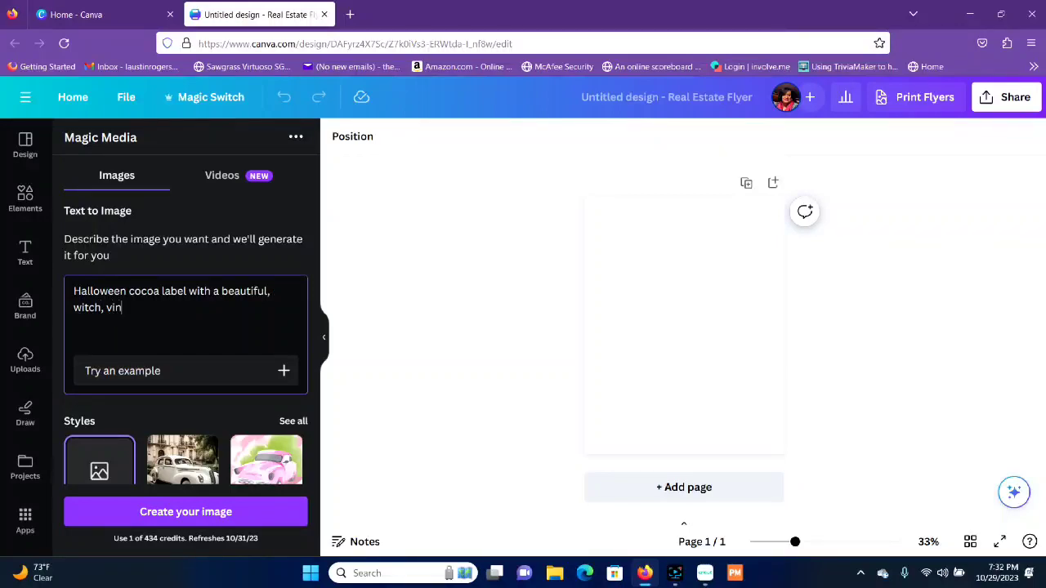
text(tage styl)
key(BackSpace)
text(in pins)
text(s and)
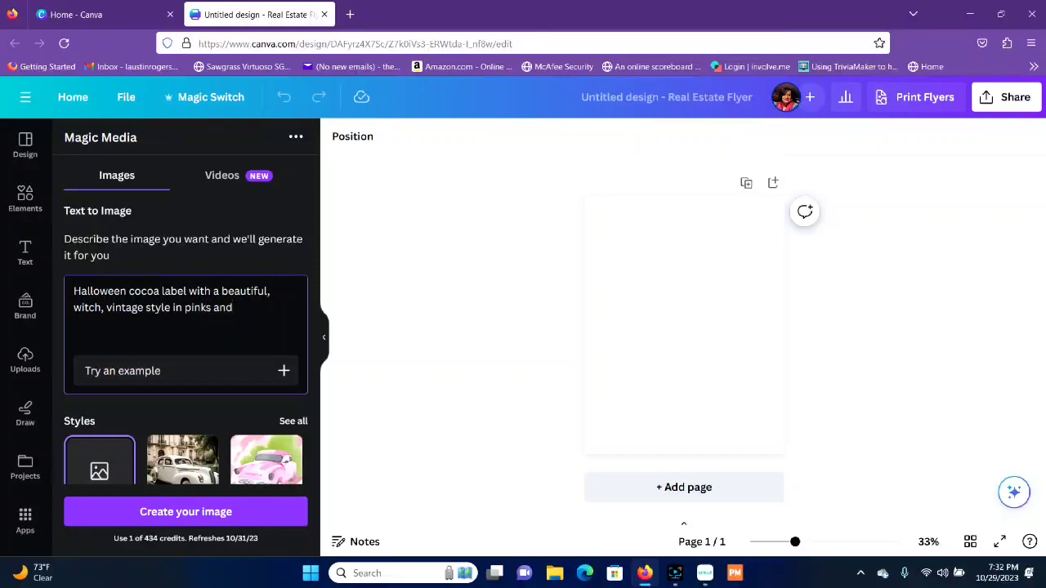
text( blacks)
key(Return)
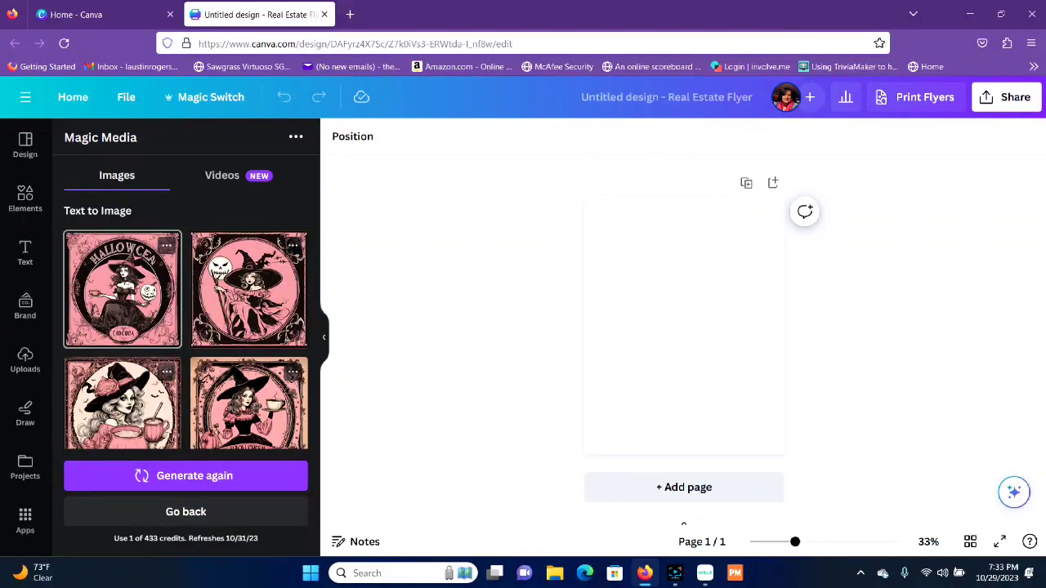
Step: Add the generated image of the witch with the pink pumpkin cauldron to the page and set it as the background
scroll(122, 343, down, 1)
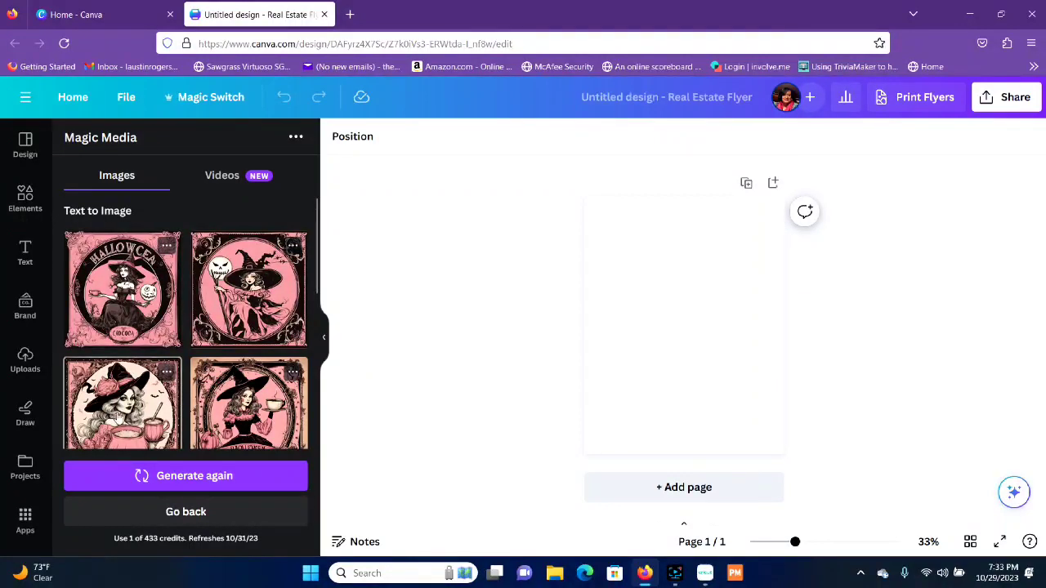
scroll(122, 408, down, 2)
scroll(121, 405, up, 1)
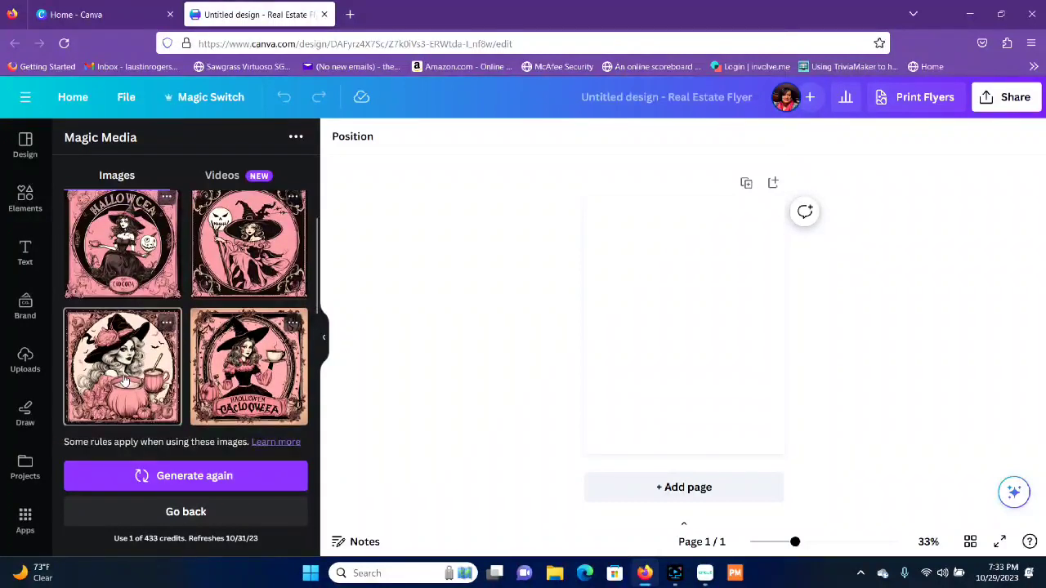
click(125, 381)
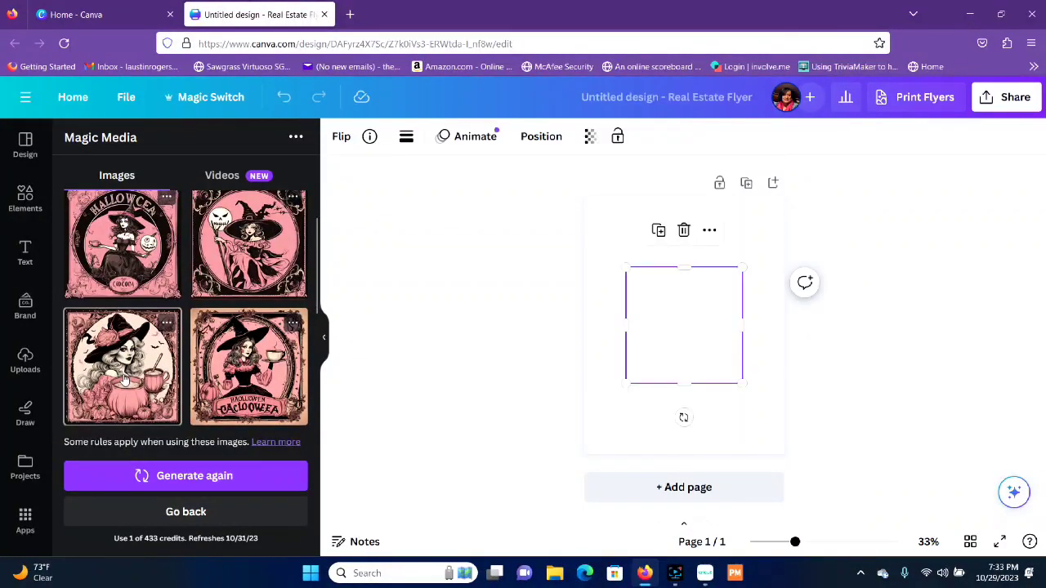
right_click(699, 317)
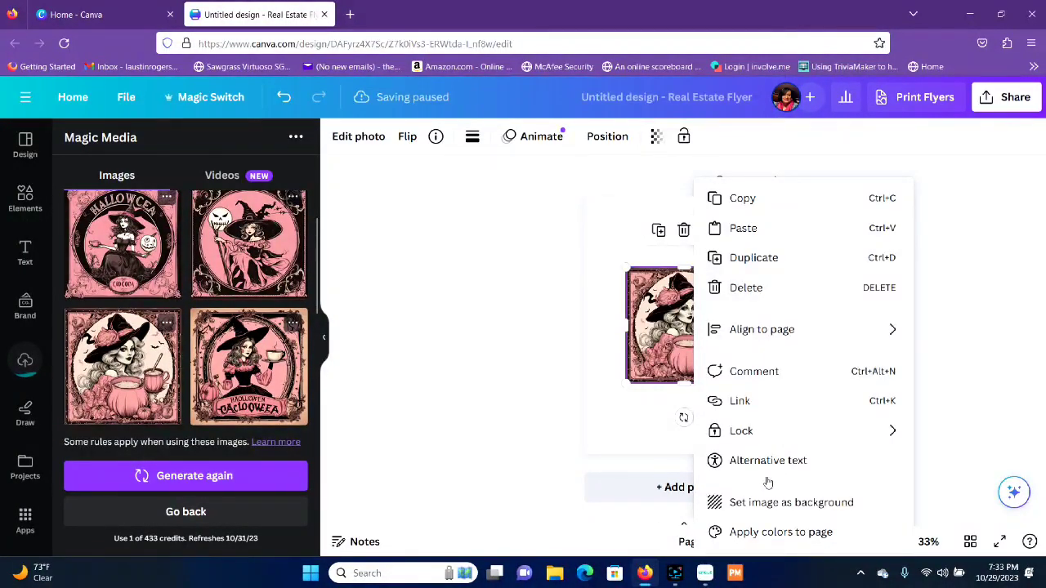
click(781, 504)
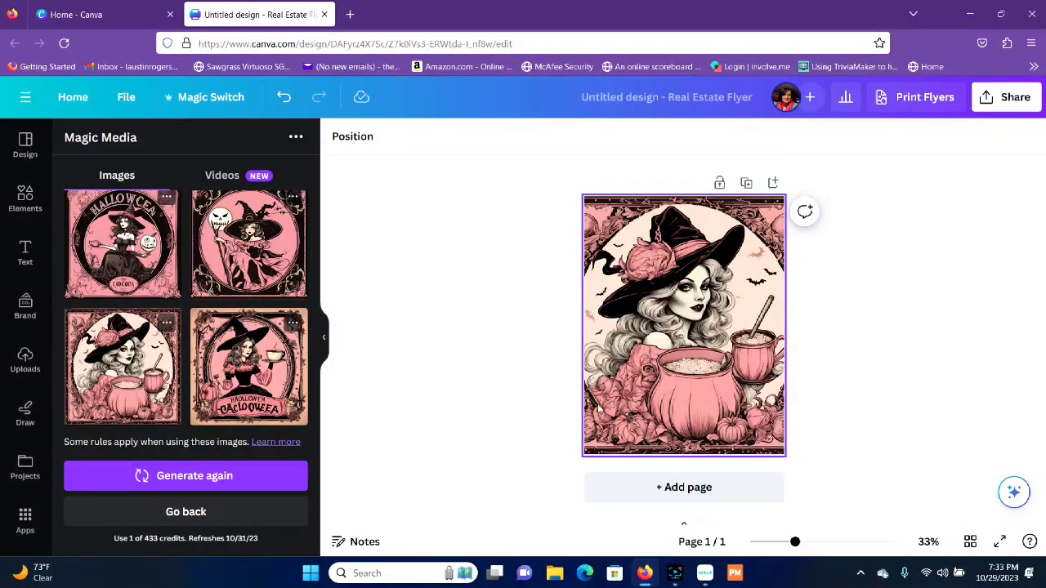
Step: Add the generated image of the witch holding a cup and saucer above a lettered banner, and make it the page background
right_click(255, 374)
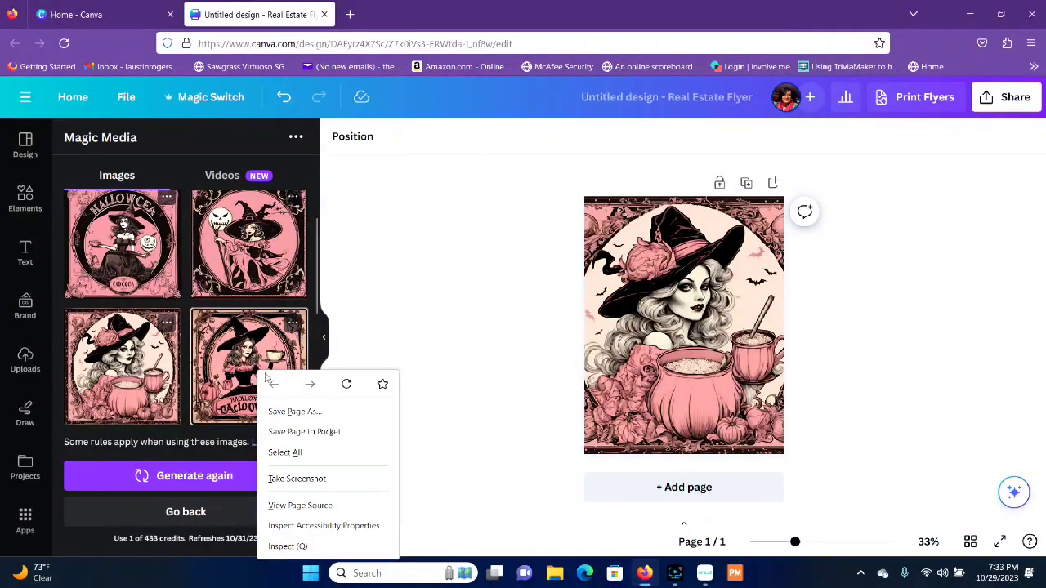
click(297, 325)
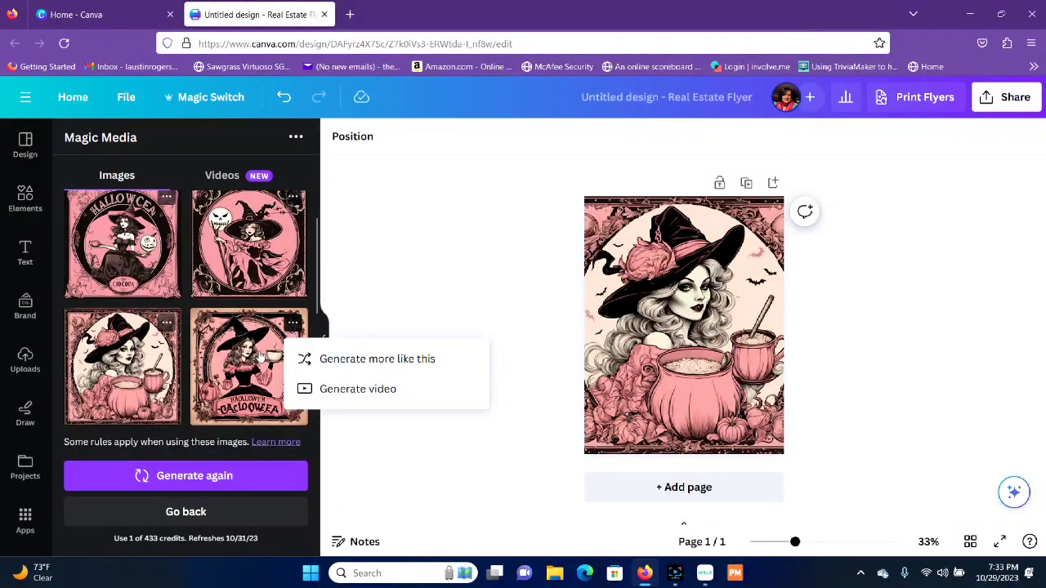
click(249, 368)
right_click(685, 327)
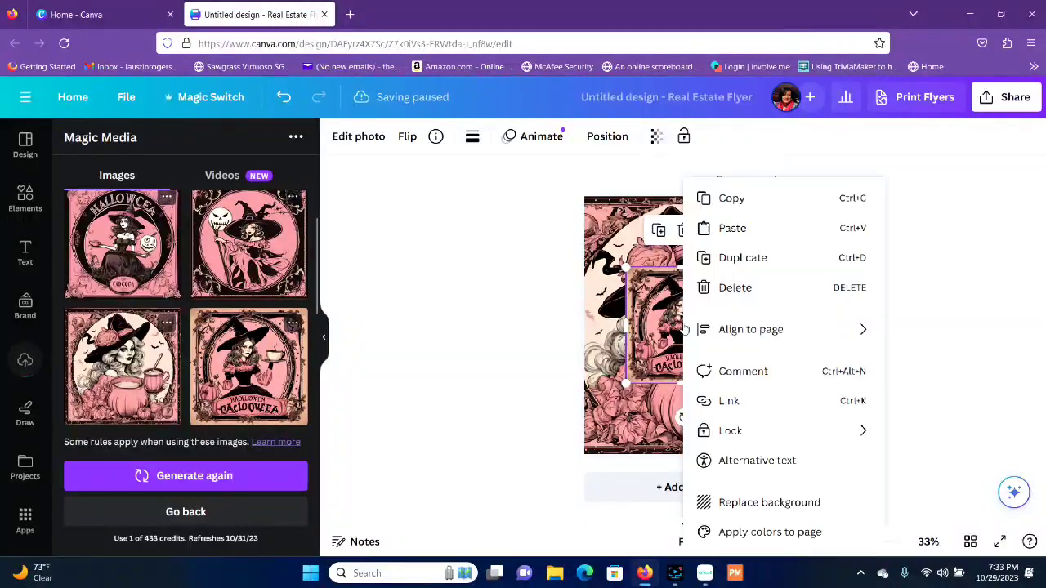
click(773, 505)
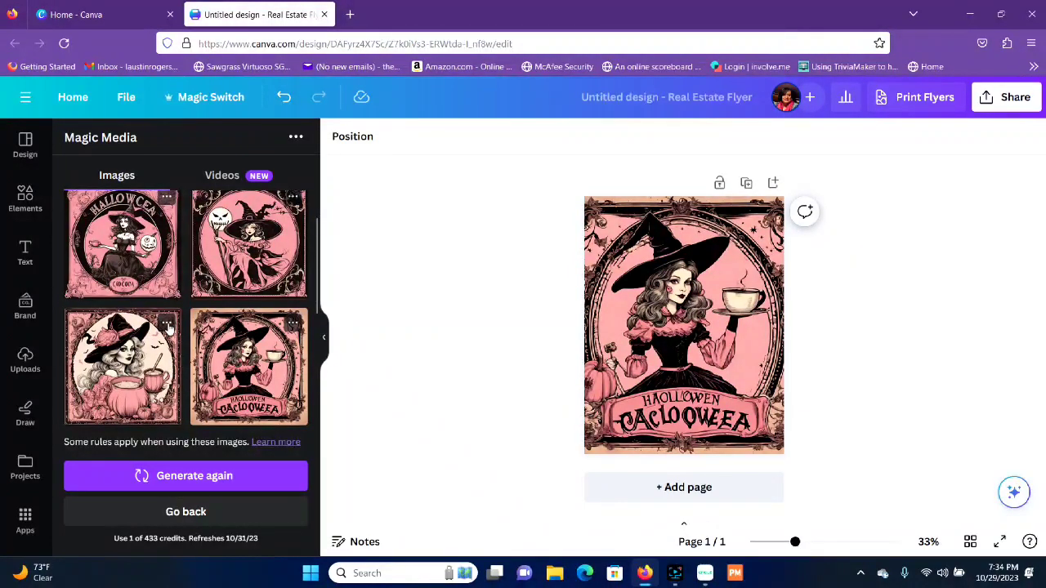
Step: Generate more images like the pumpkin cauldron witch and replace the background with the variation showing the witch stirring a mug above a "Halloween" banner
click(167, 324)
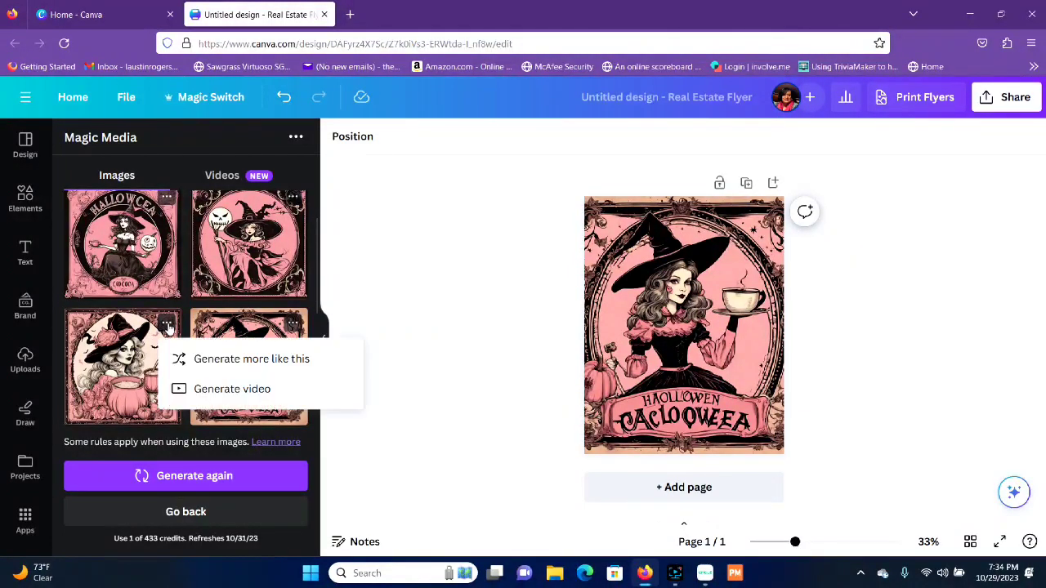
click(251, 359)
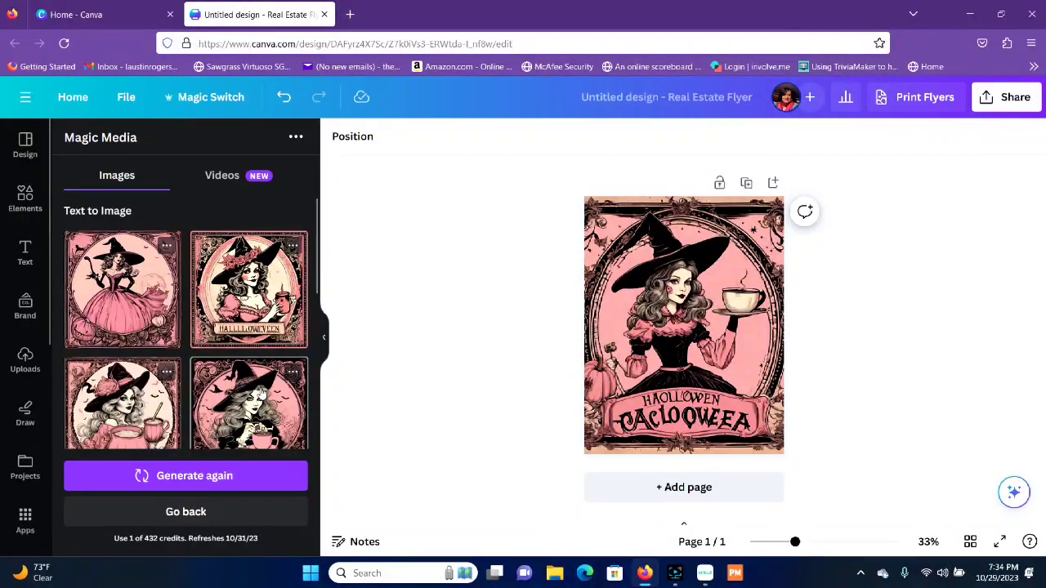
click(256, 393)
right_click(678, 335)
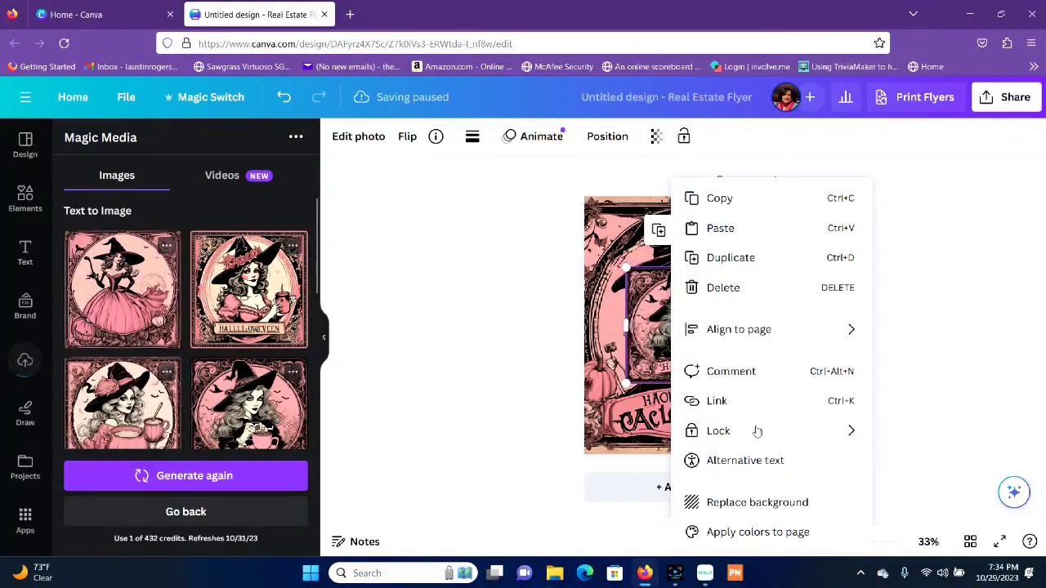
click(764, 503)
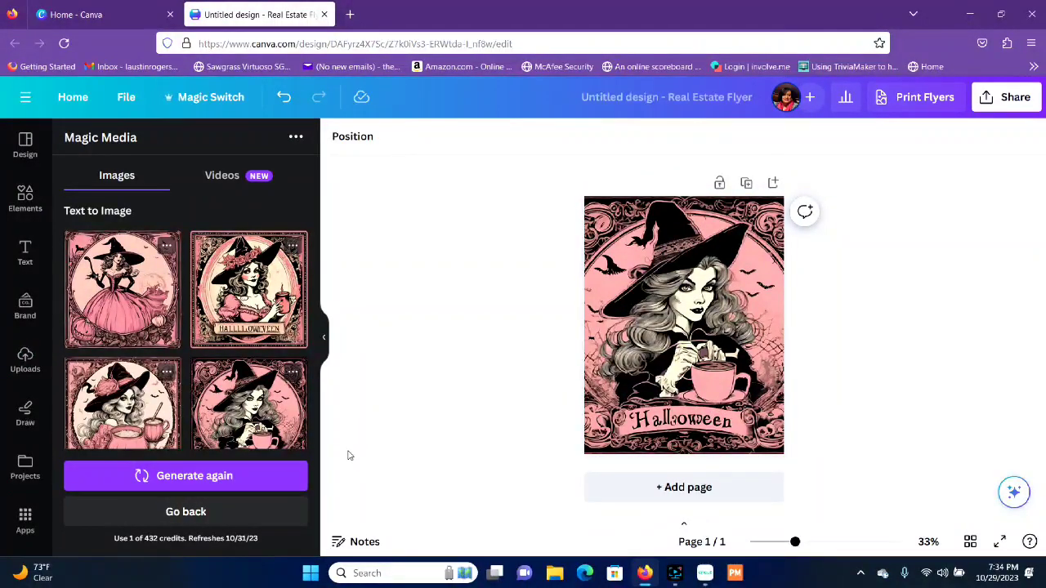
Step: Replace the background with the generated witch in the flower-trimmed hat holding a jar, and delete that image from the page
click(290, 331)
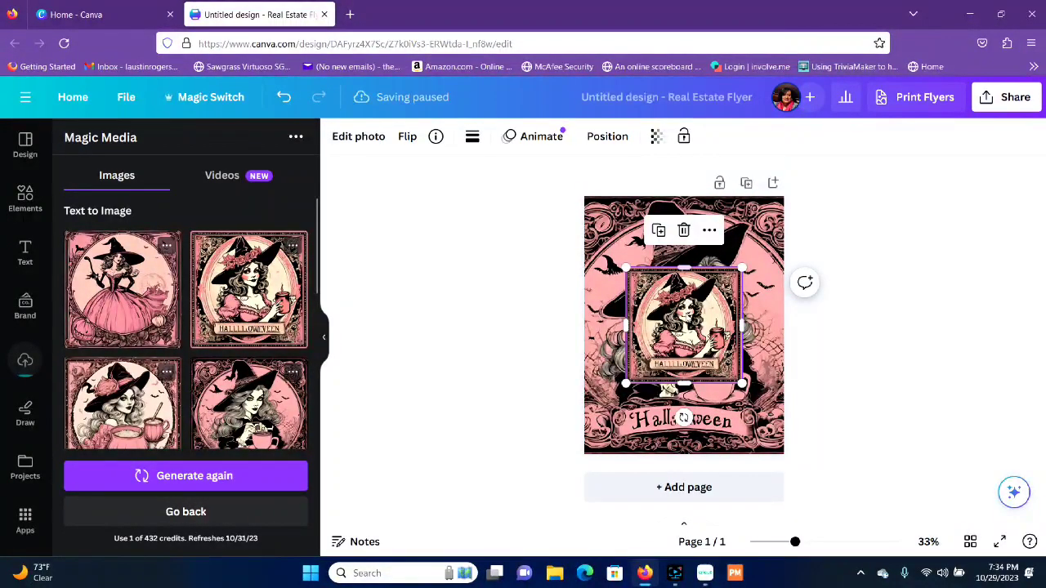
right_click(686, 320)
click(772, 502)
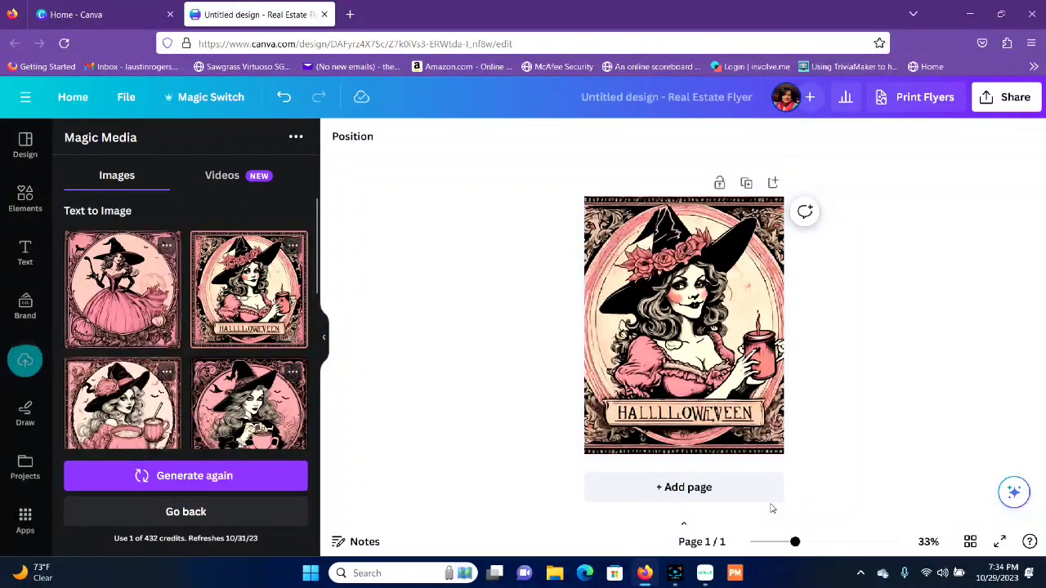
right_click(702, 322)
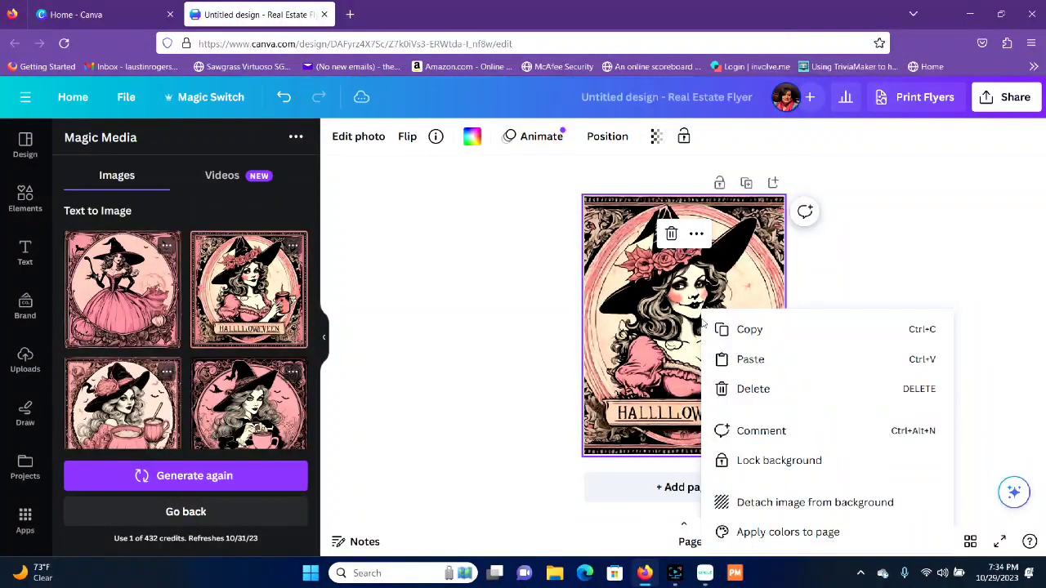
click(794, 392)
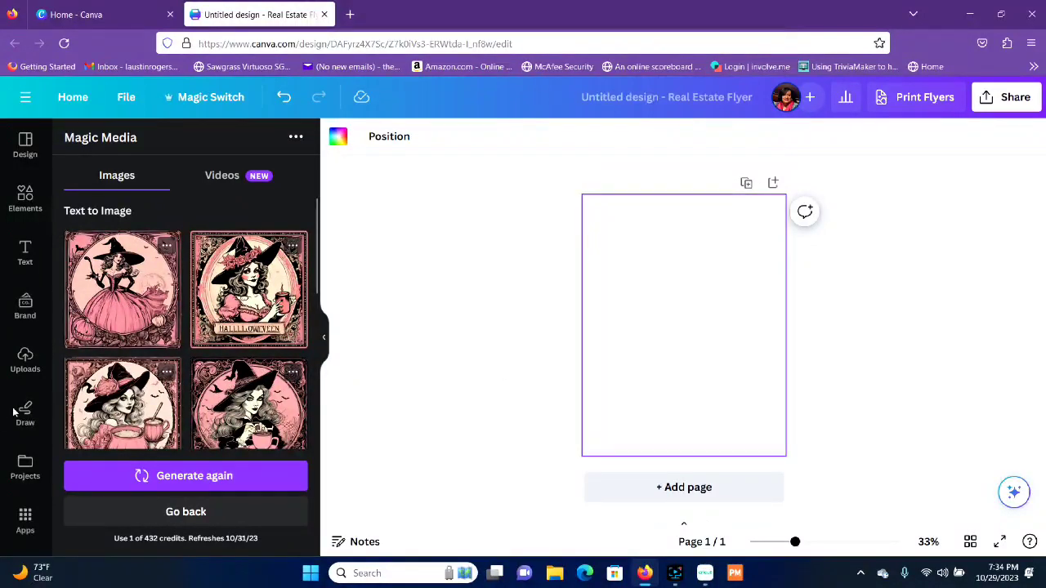
Step: Add the uploaded watercolor image of three girls with Christmas holly to the blank page and set it as the background
click(24, 359)
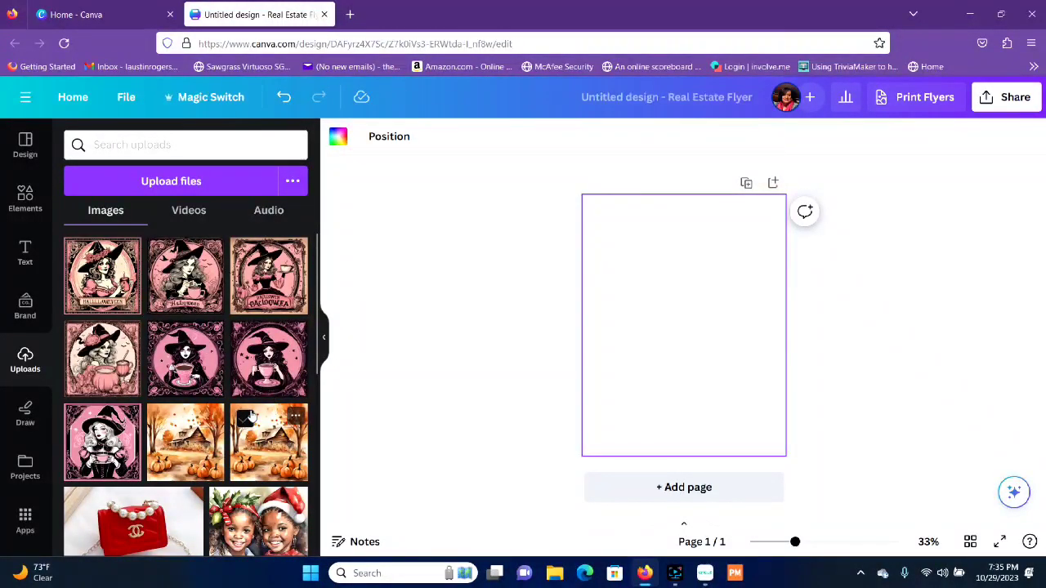
scroll(190, 351, down, 2)
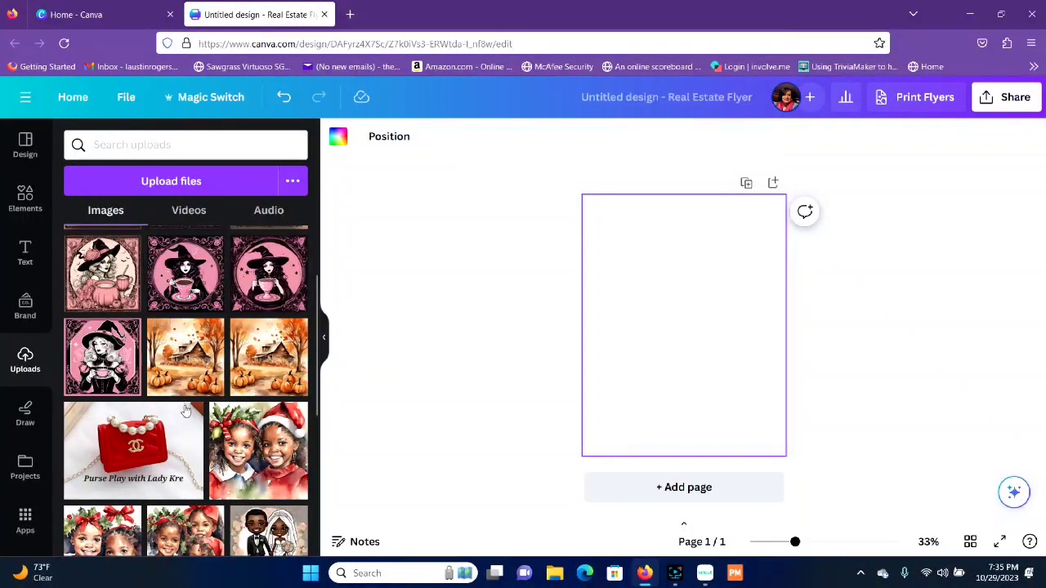
scroll(186, 410, down, 2)
click(207, 380)
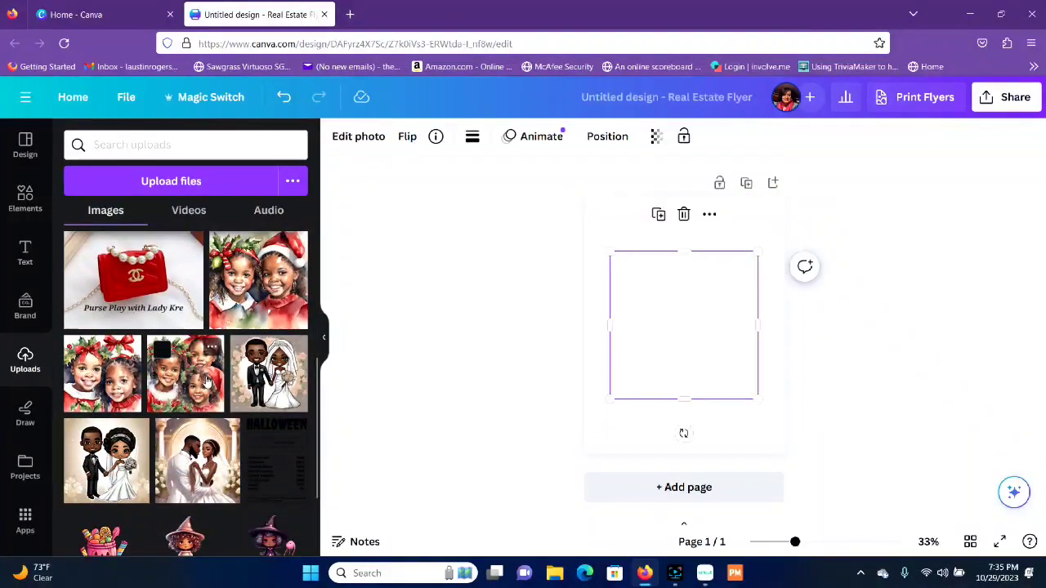
right_click(666, 296)
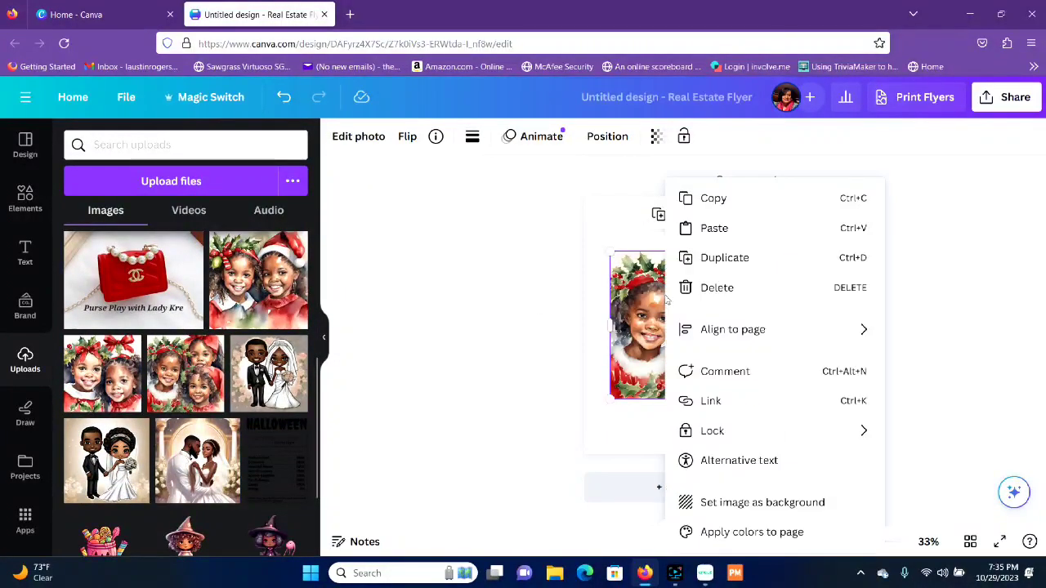
click(762, 502)
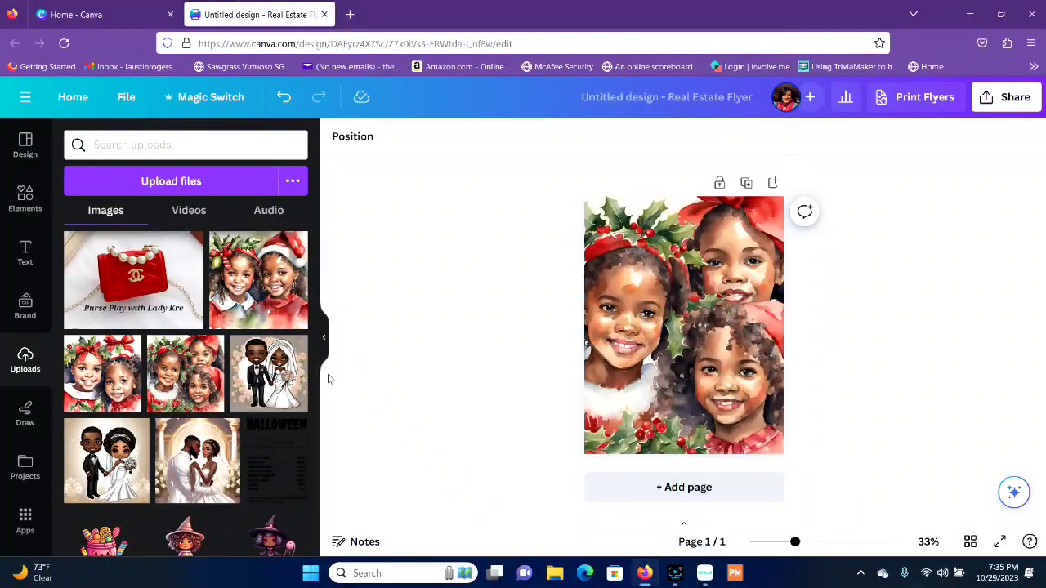
Step: Return to the Magic Media generator and start a new, blank text-to-image description
click(26, 198)
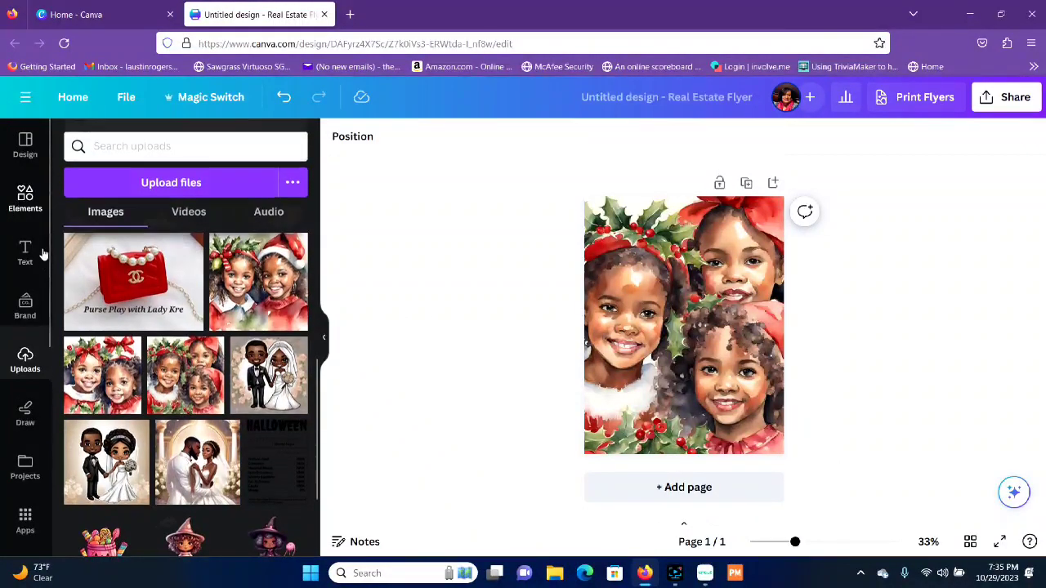
click(190, 369)
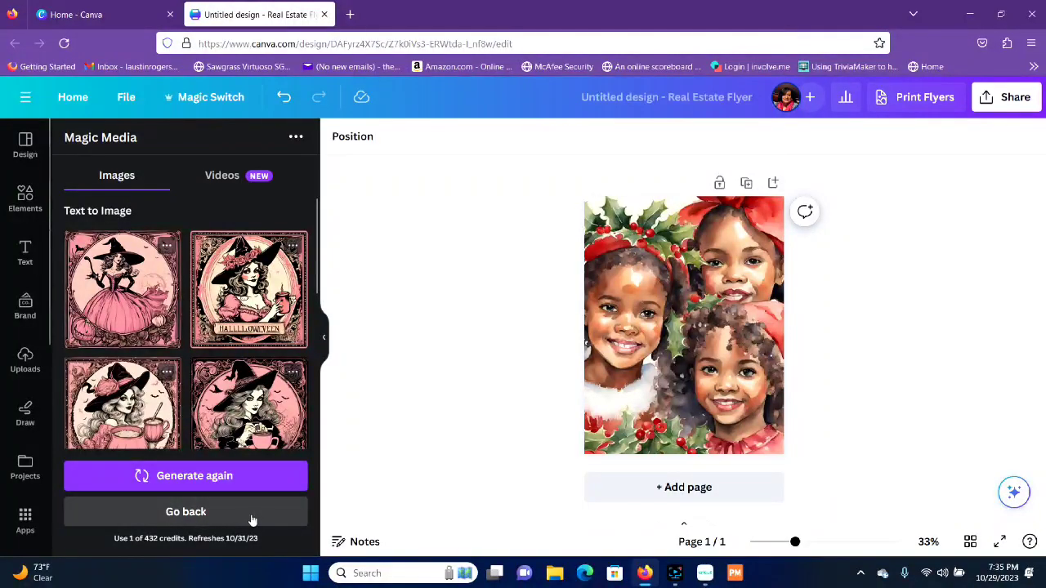
click(185, 512)
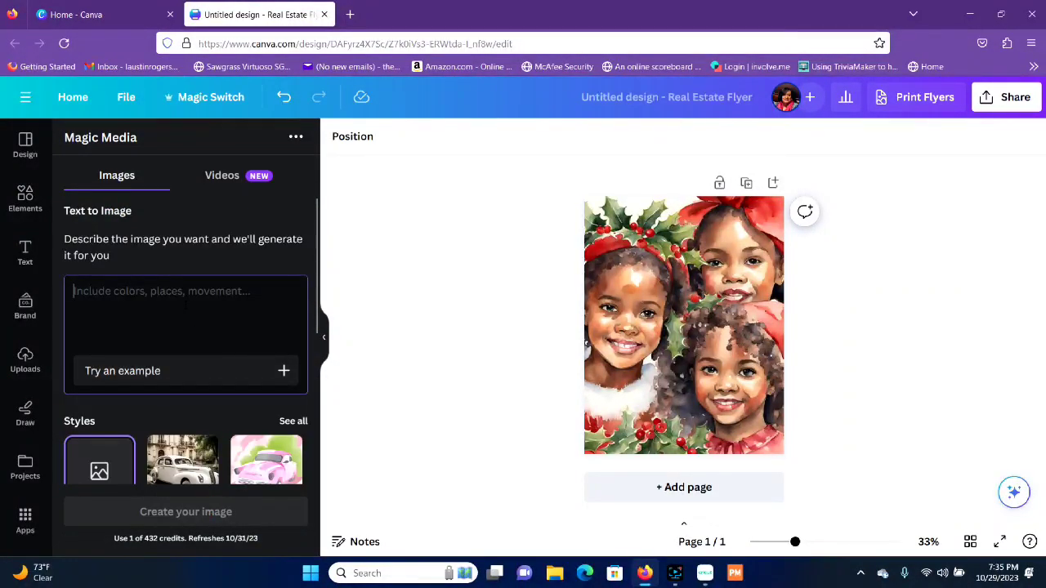
Step: Describe the image as "African American girls dressed in christmas attire with holly and berries, watercolor"
text(African )
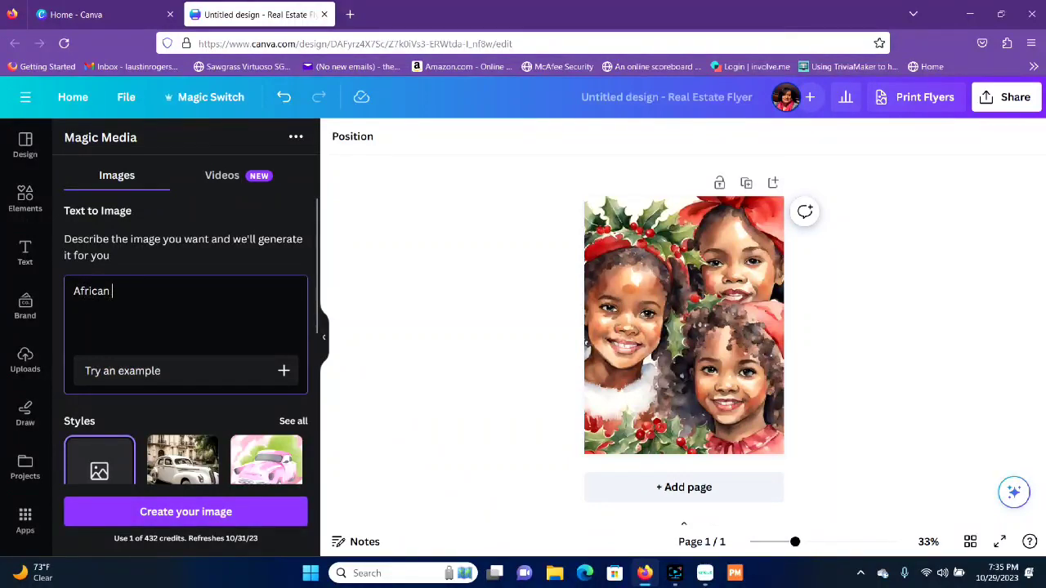
text(American girls dres)
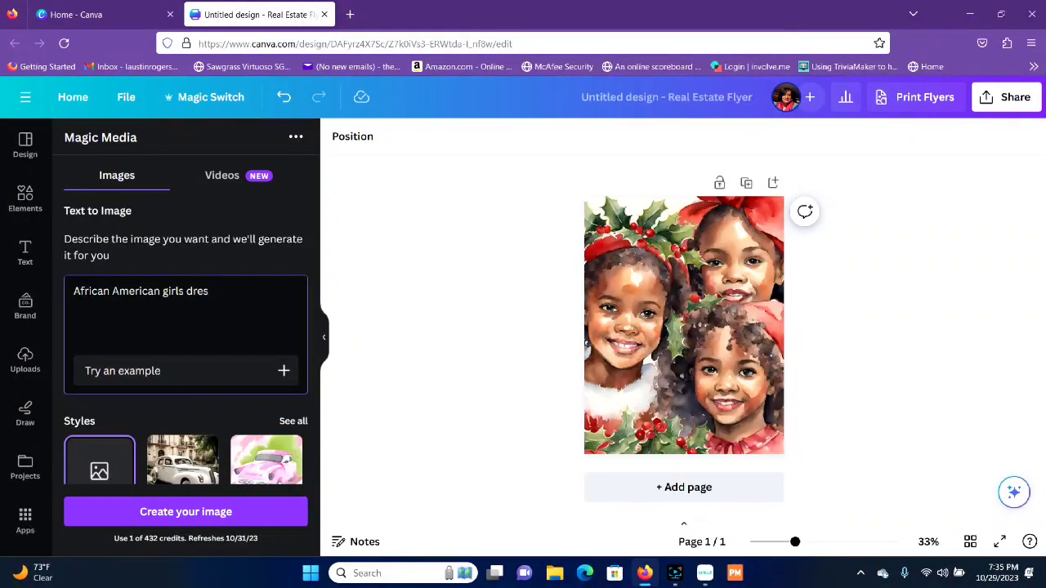
text(sed in chirst)
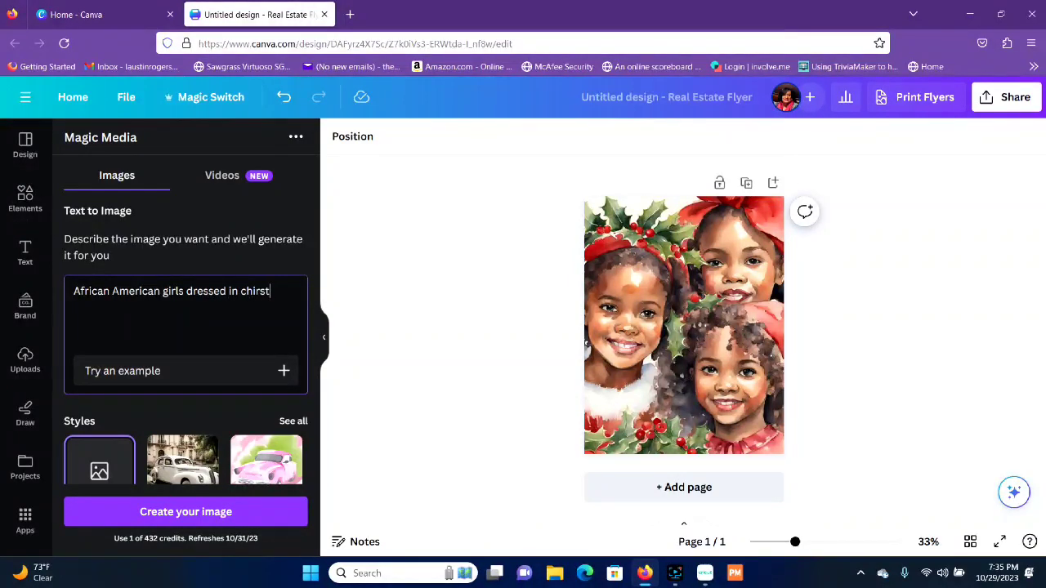
key(BackSpace)
key(BackSpace)
key(BackSpace)
key(BackSpace)
text(ristmas attire)
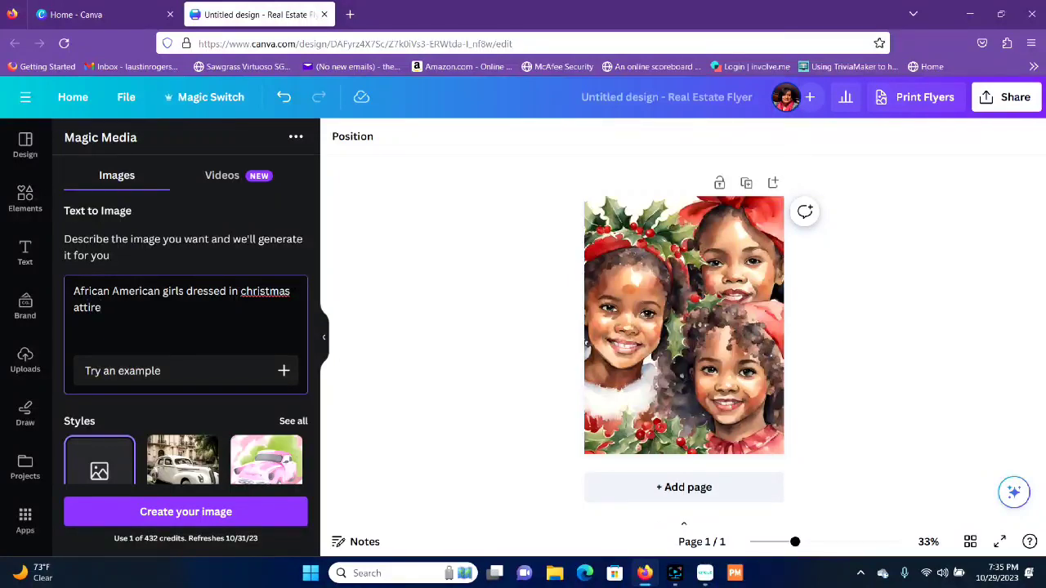
text( with ho)
text(llyu an)
text(a)
text(nd berrieds)
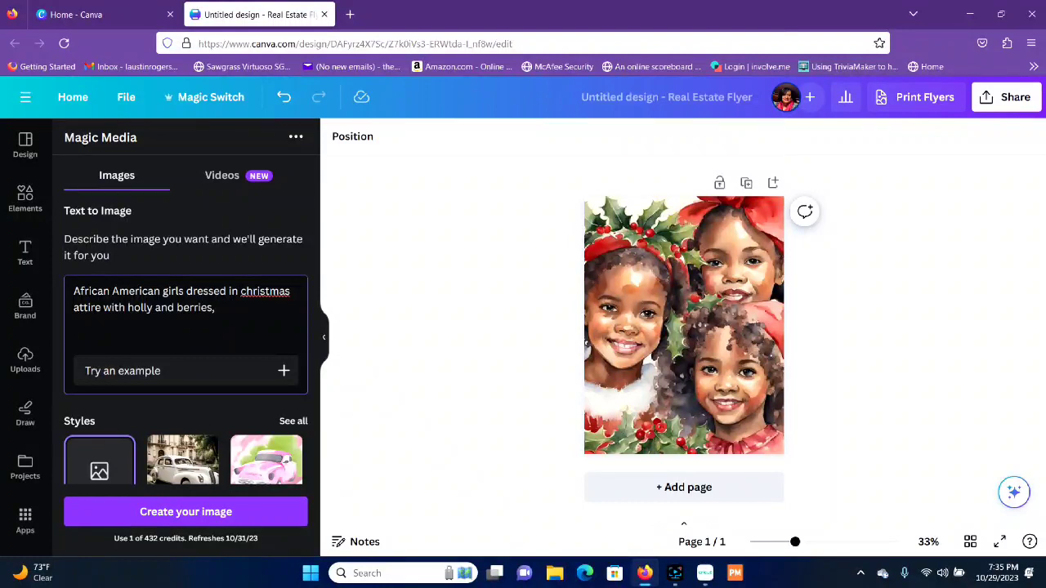
text(watercolor)
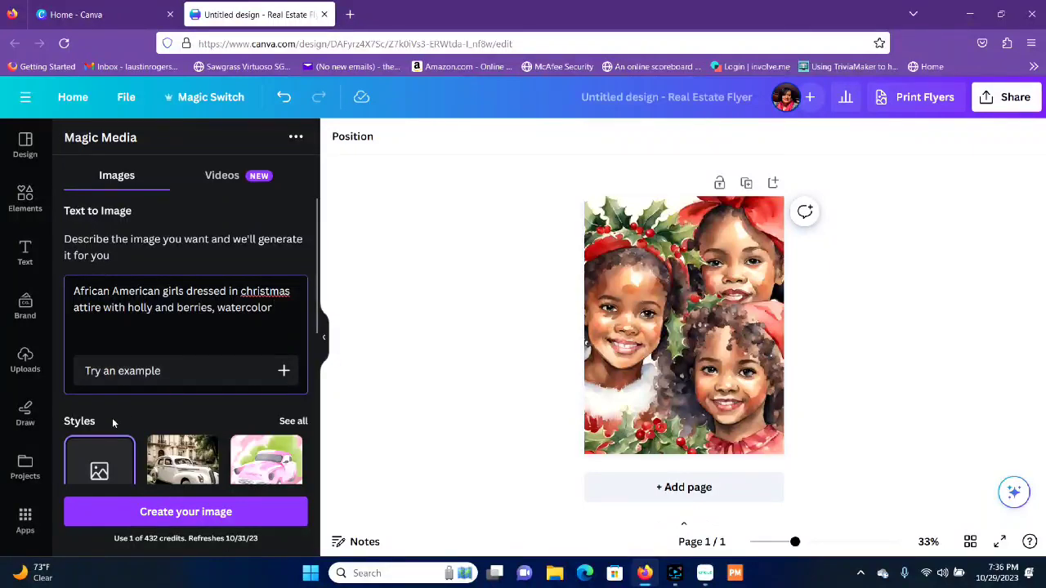
Step: Correct the flagged word "christmas" to "Christmas" in the image description
scroll(193, 424, down, 3)
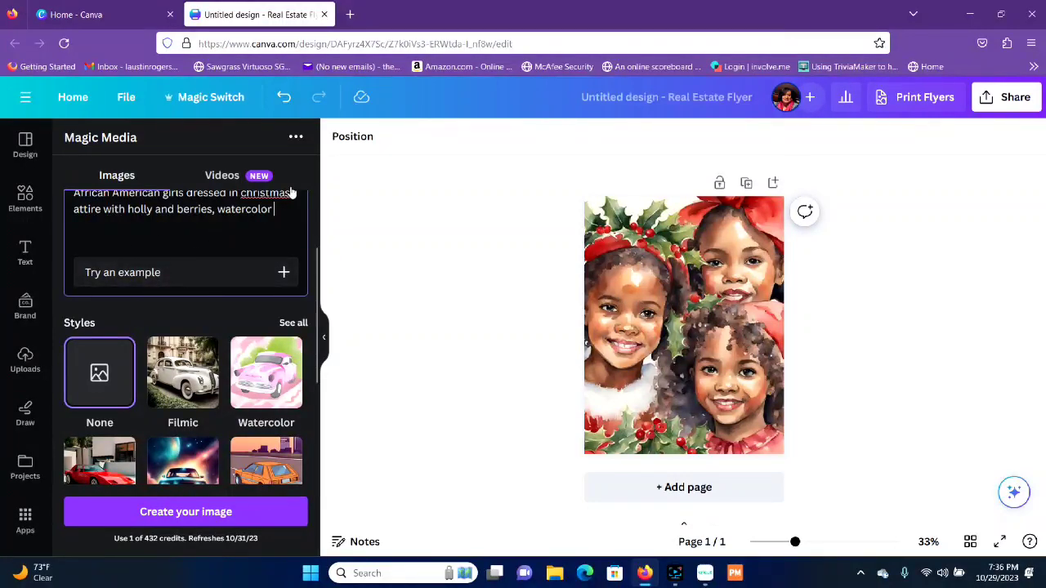
scroll(261, 213, up, 2)
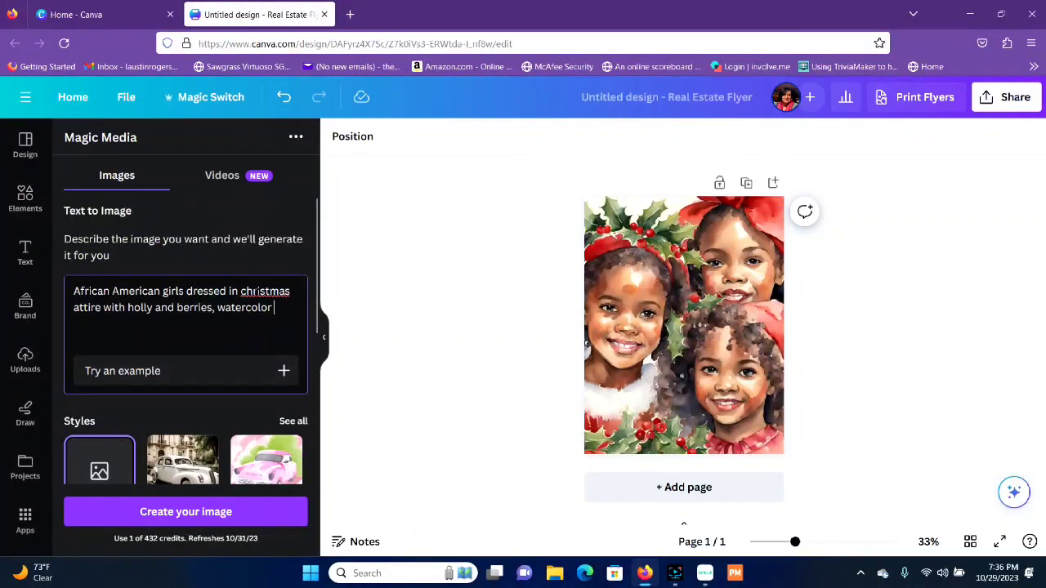
right_click(259, 291)
click(305, 285)
Step: Review the available styles and aspect ratios, and remove the word "watercolor" from the image description
scroll(230, 410, down, 2)
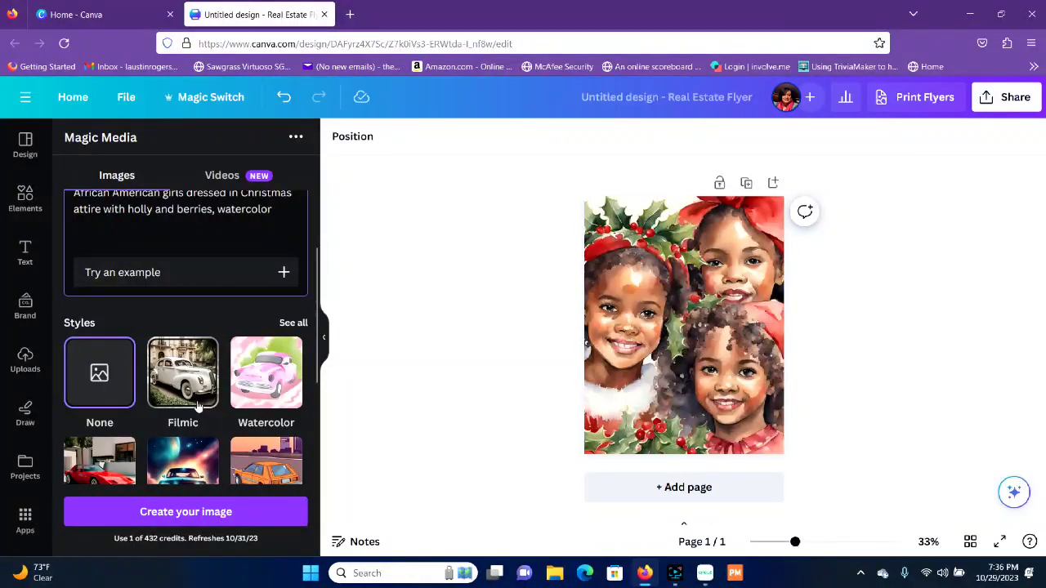
scroll(196, 409, down, 1)
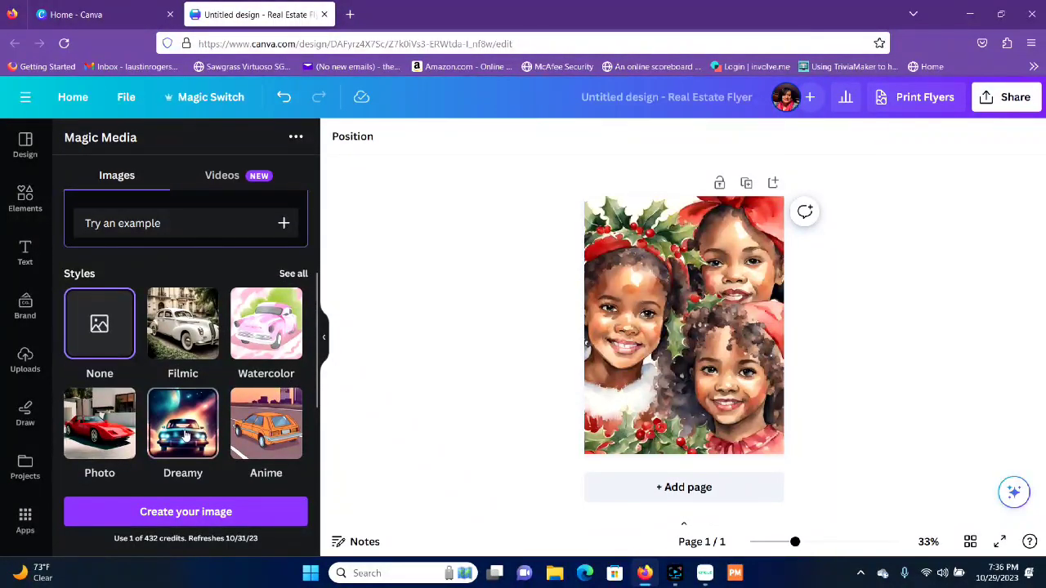
scroll(277, 425, down, 3)
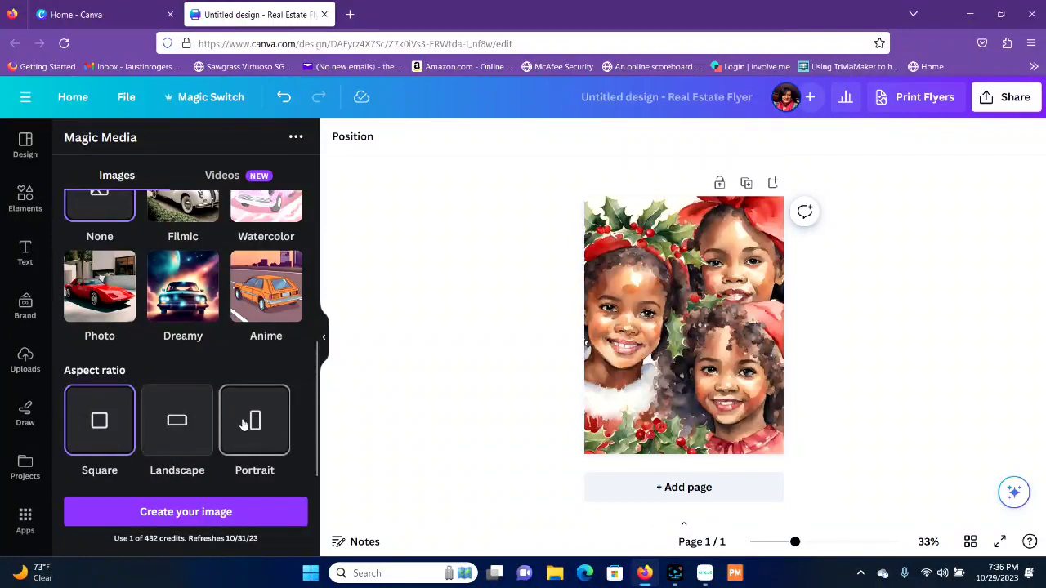
scroll(235, 423, up, 2)
scroll(235, 422, up, 4)
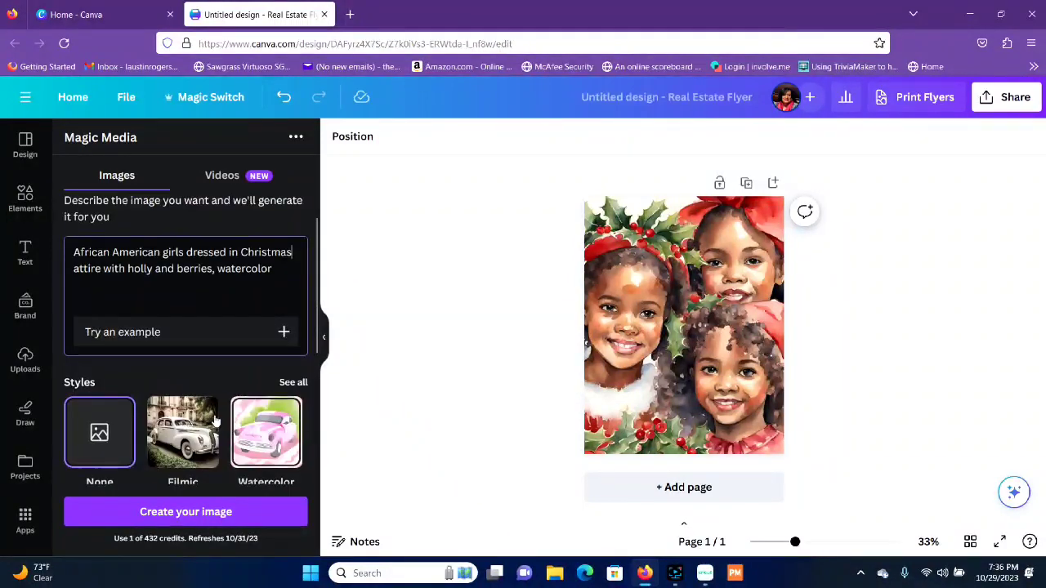
double_click(250, 269)
key(BackSpace)
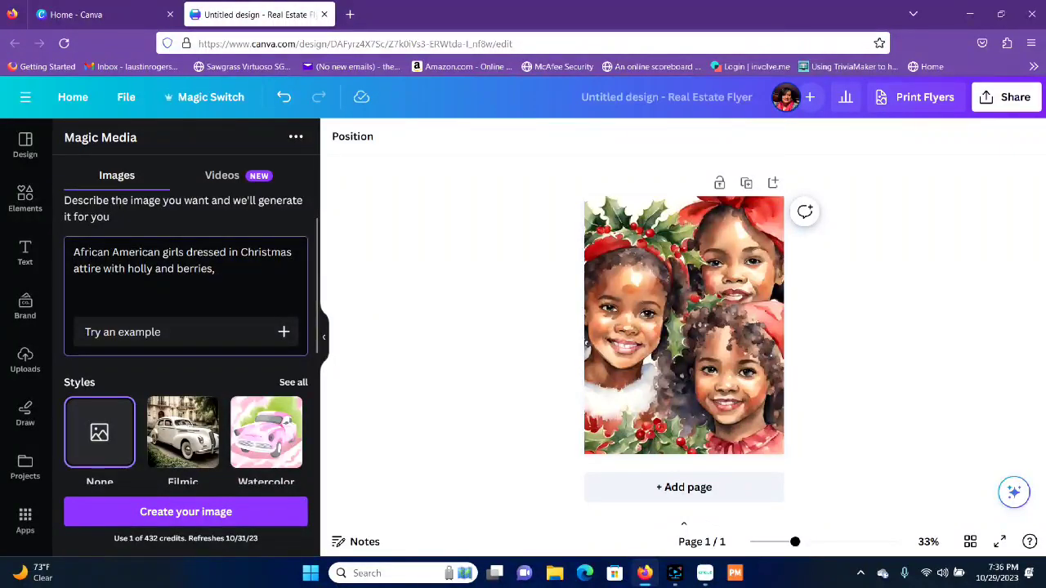
Step: Apply the Filmic style to the image description and generate the images
click(190, 410)
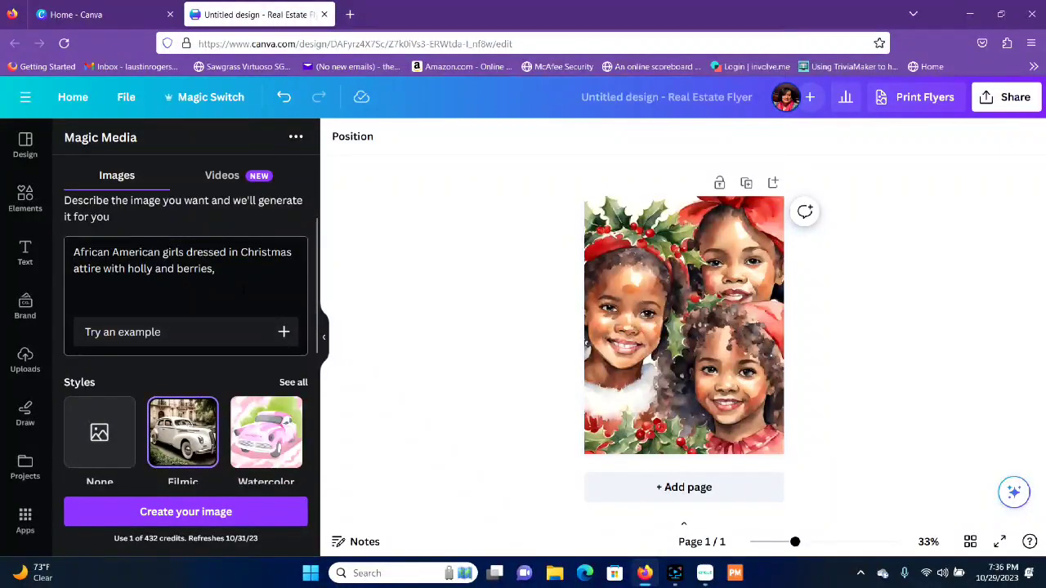
click(247, 281)
key(Return)
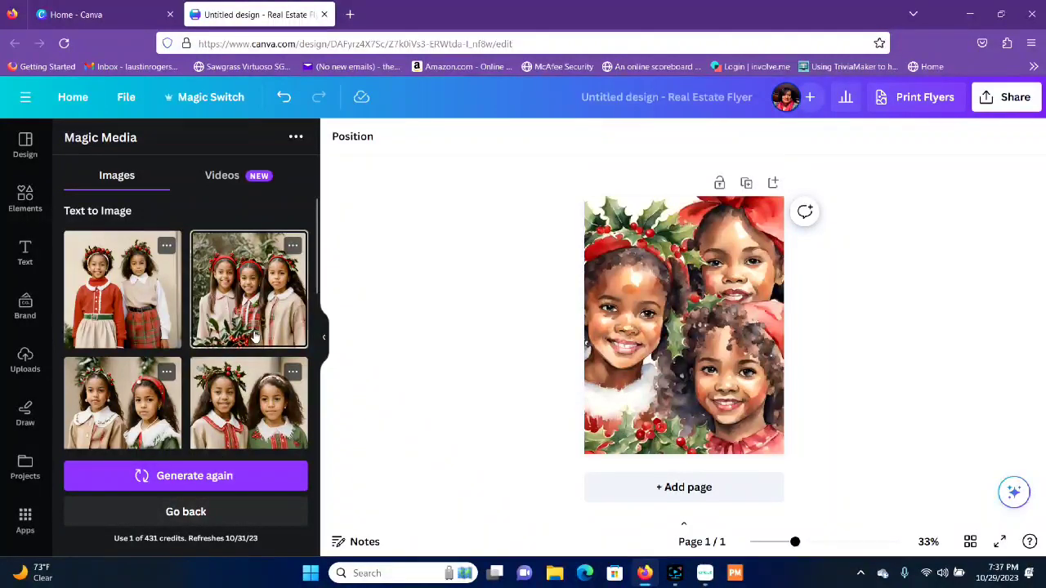
Step: Return to the empty prompt and begin a new image description with "Pretty African American"
click(209, 513)
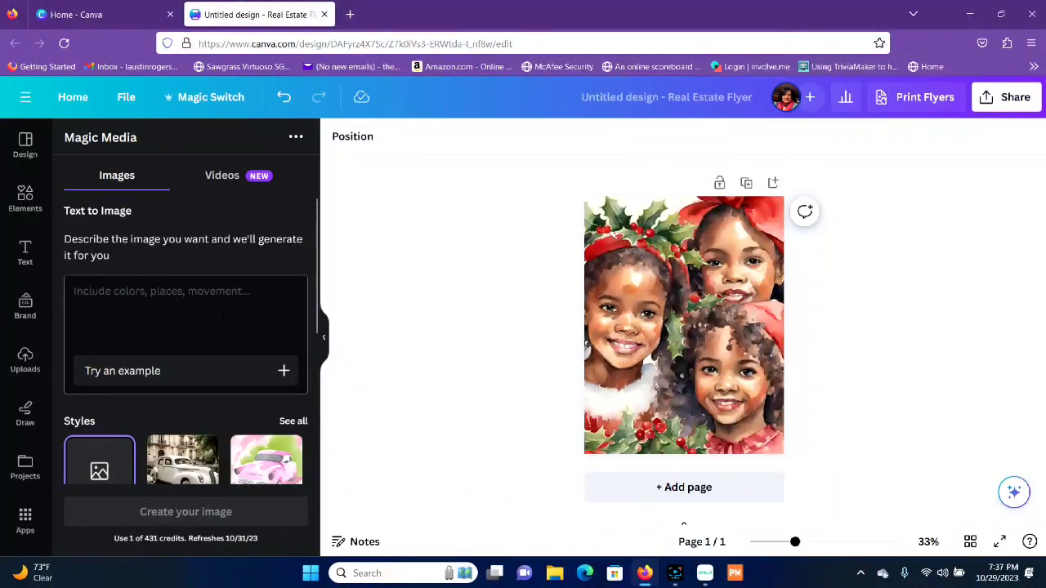
text(a)
key(BackSpace)
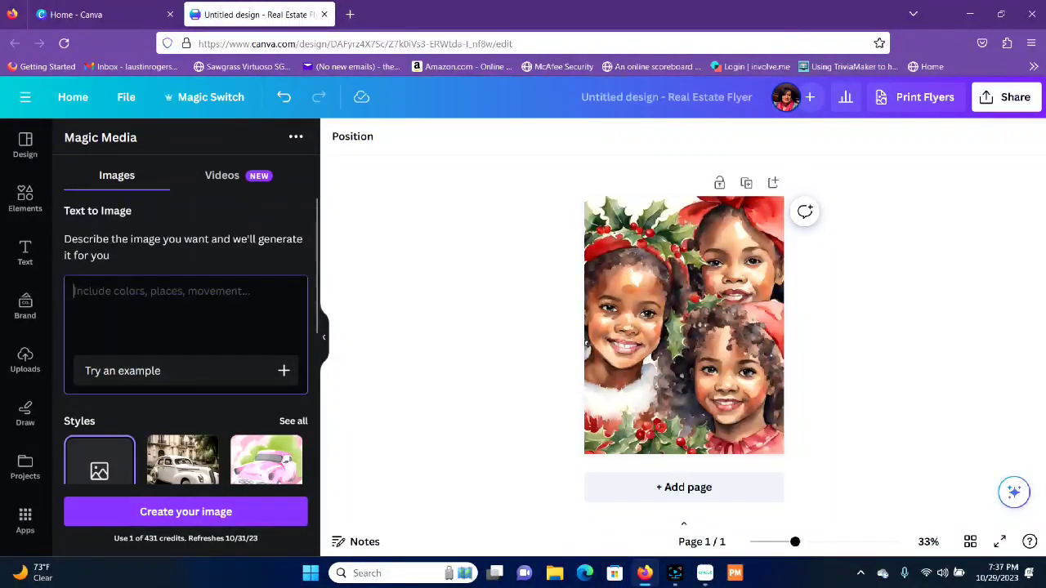
text(Arica)
key(BackSpace)
key(BackSpace)
key(BackSpace)
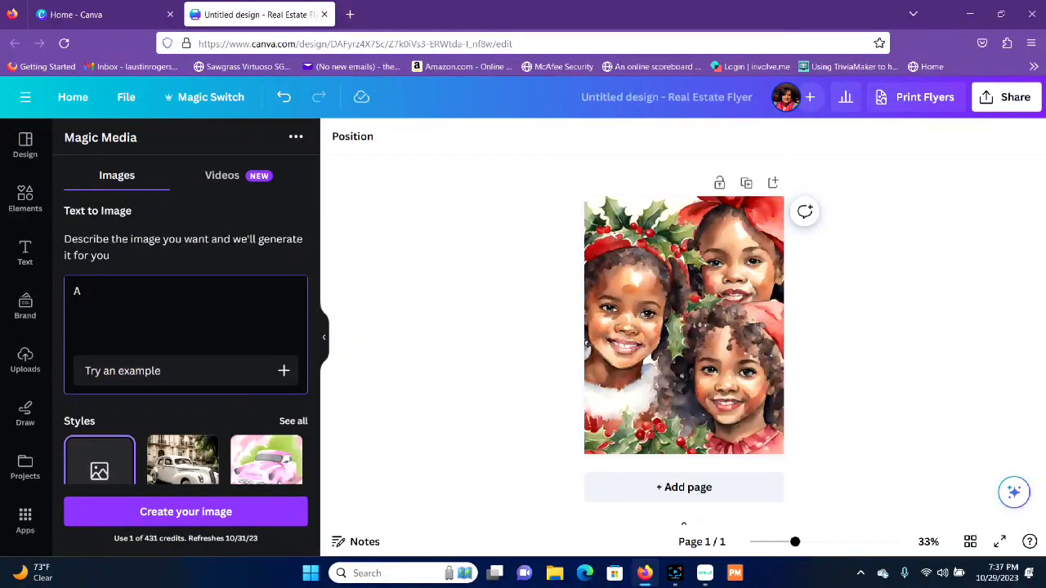
text(rican American)
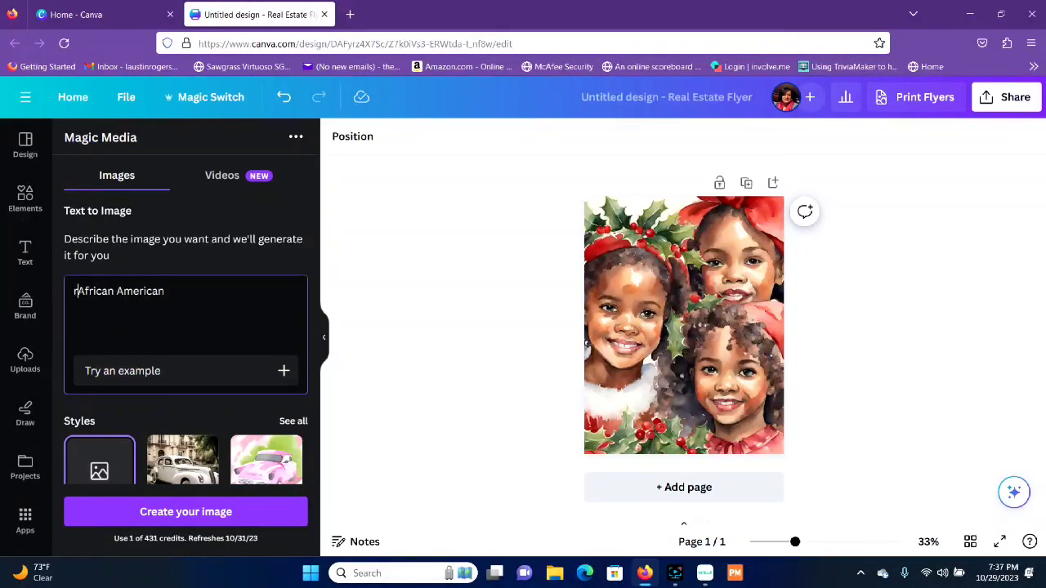
text(H)
key(BackSpace)
text(Pretty)
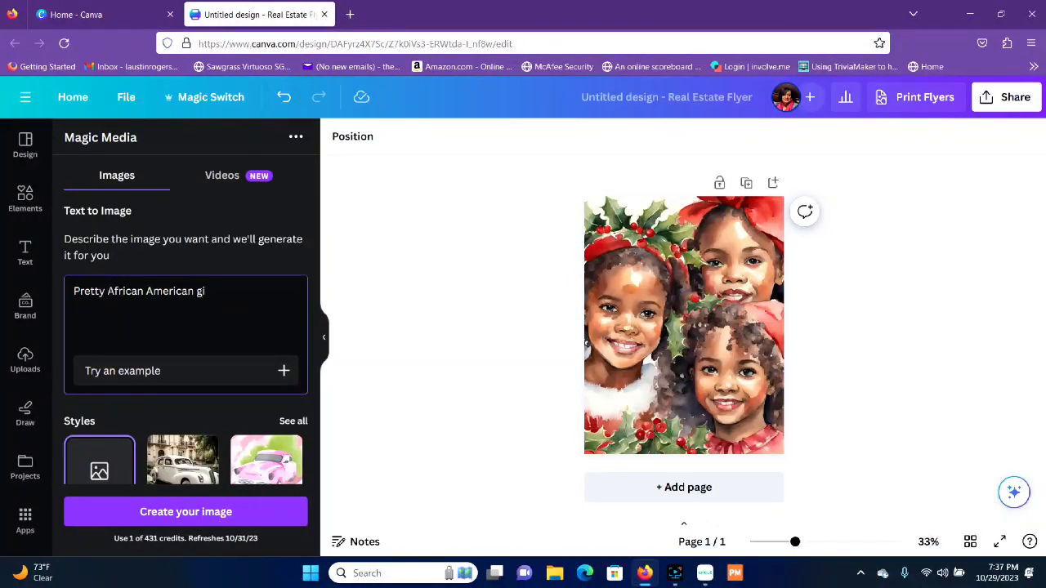
Step: Complete the image description with "girls in Christmas attire with holly and berries, watercolor" and generate the images
text(girls in Christmas attire with)
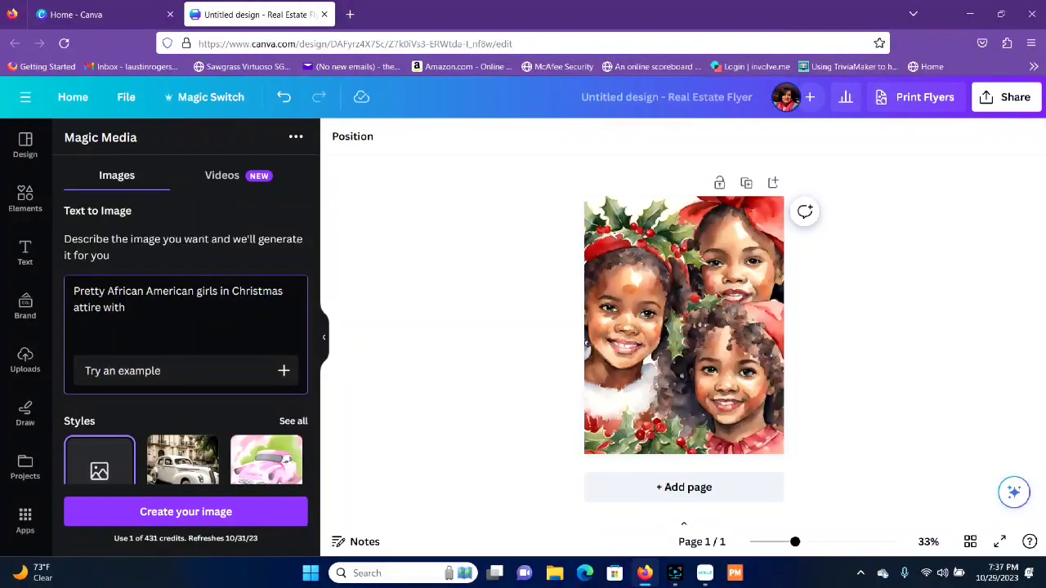
text( holly and berries, )
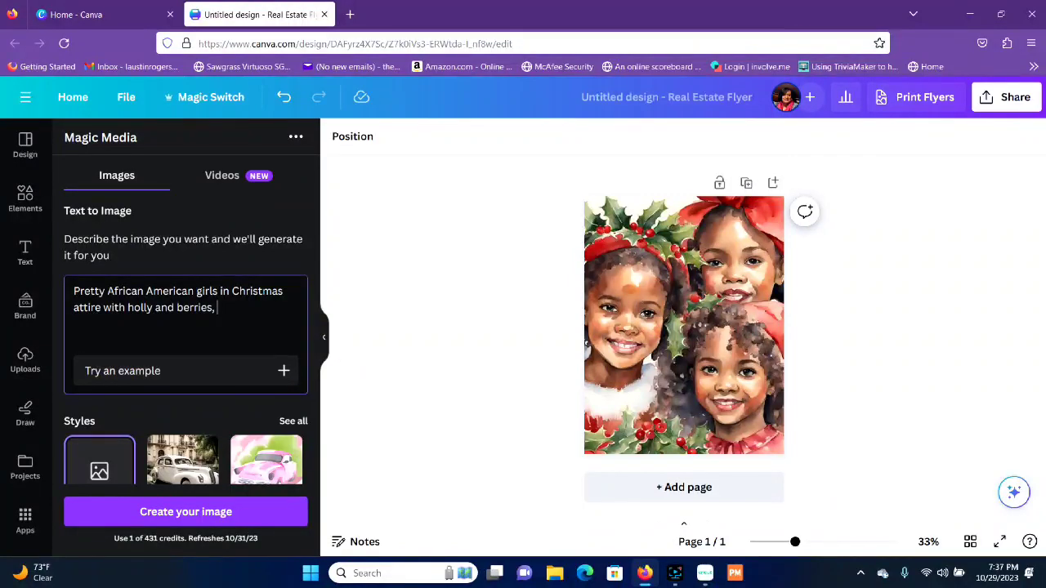
text(watercolor)
key(Return)
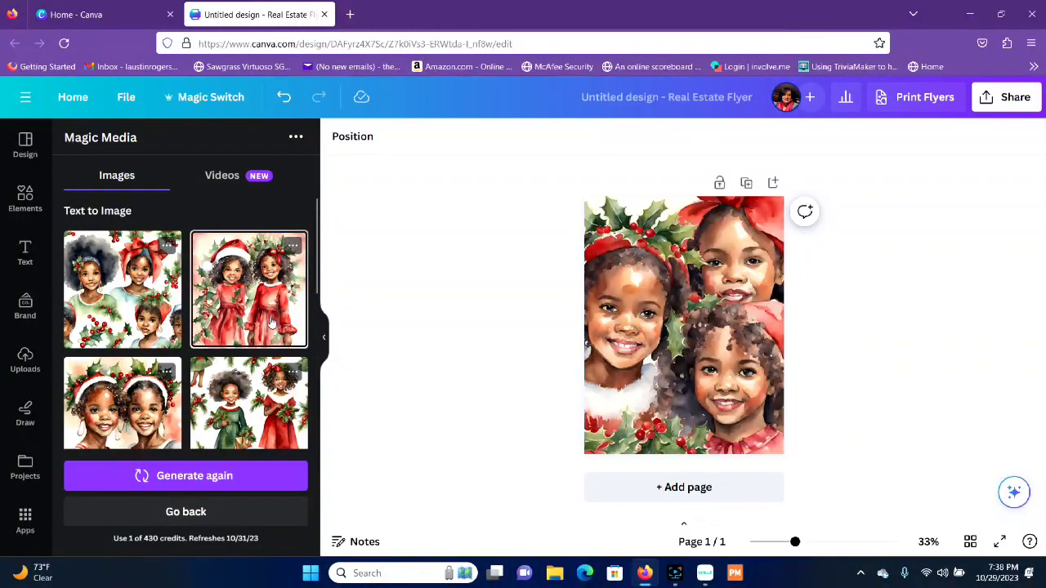
Step: Add the generated close-up of two girls in holly-trimmed headwear and make it the page background
click(142, 418)
right_click(651, 335)
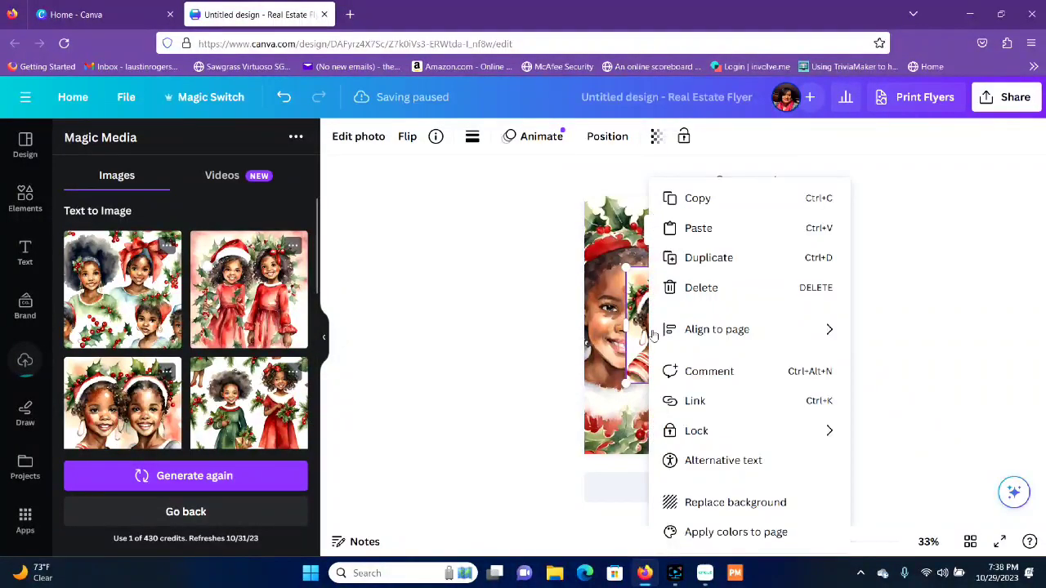
click(742, 510)
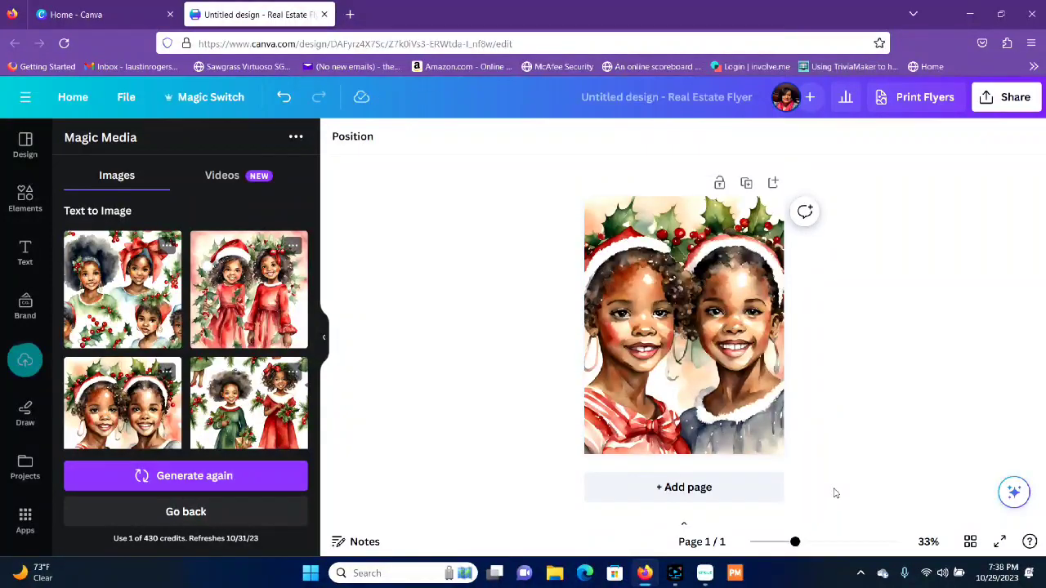
Step: Add the generated image of the girls in green and red dresses and replace the page background with it
click(250, 431)
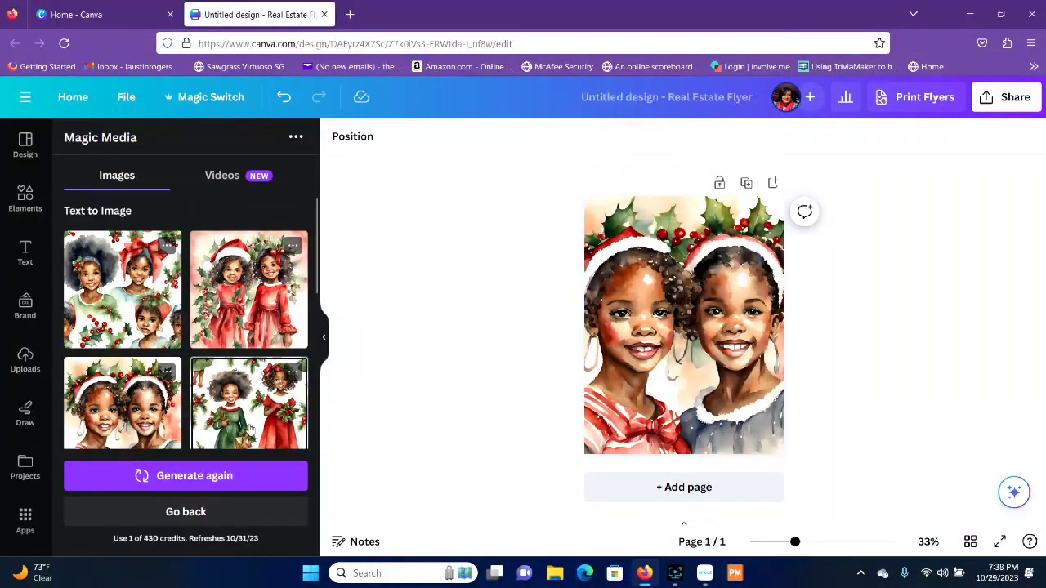
right_click(676, 322)
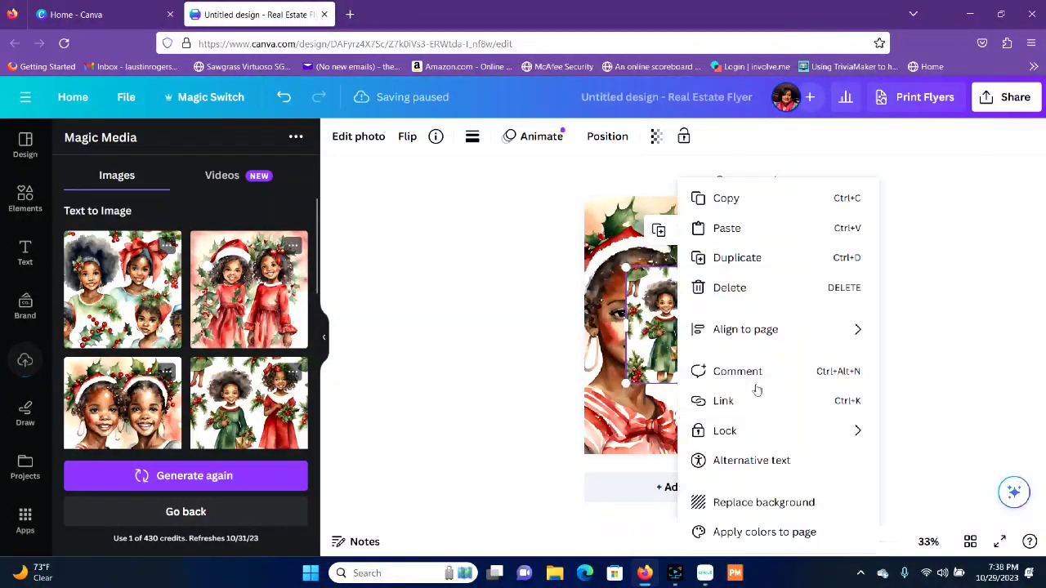
click(791, 510)
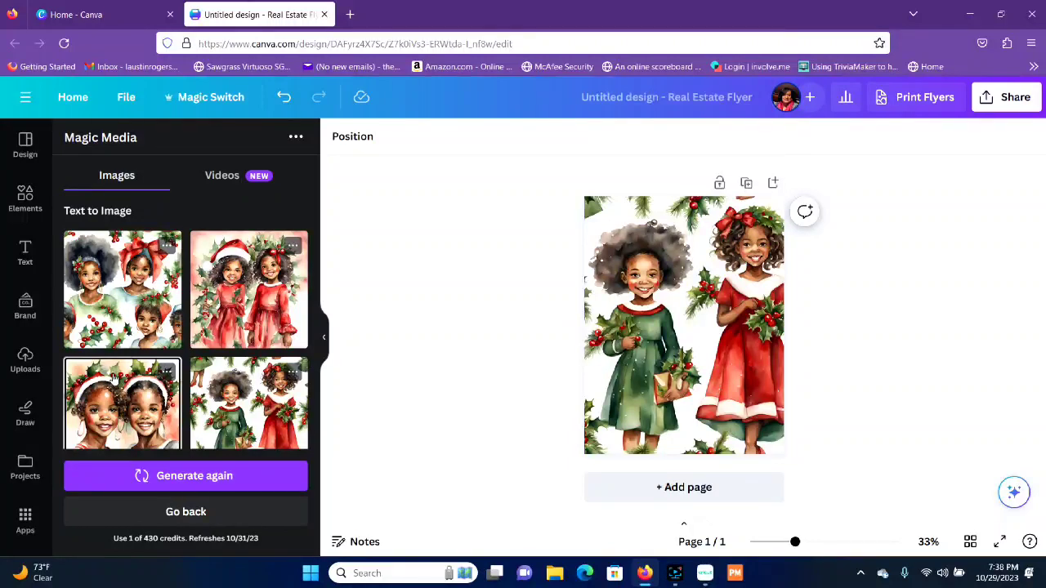
Step: Detach the image of the girls in green and red dresses from the background and delete it
right_click(720, 337)
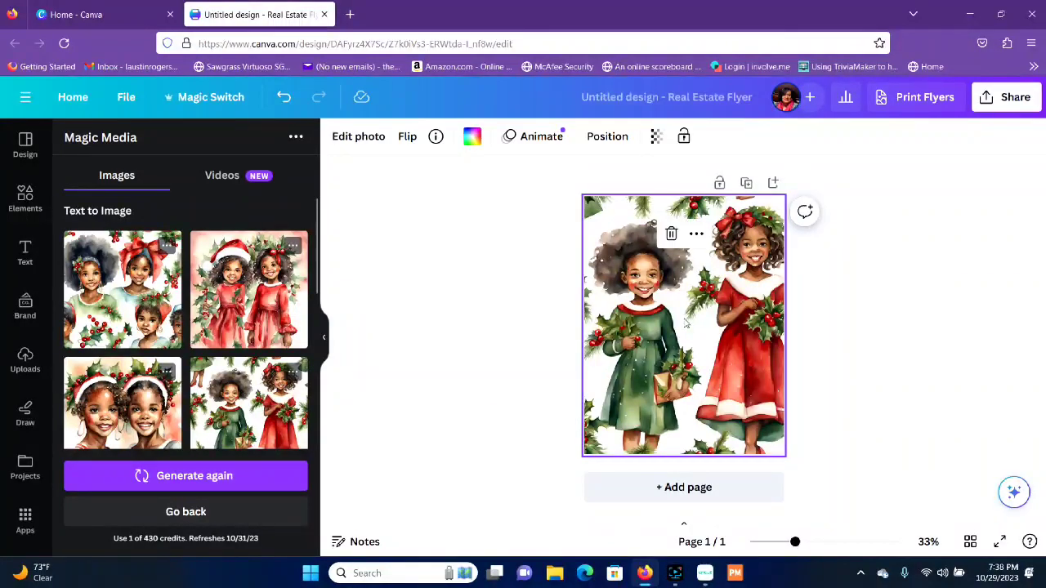
click(737, 513)
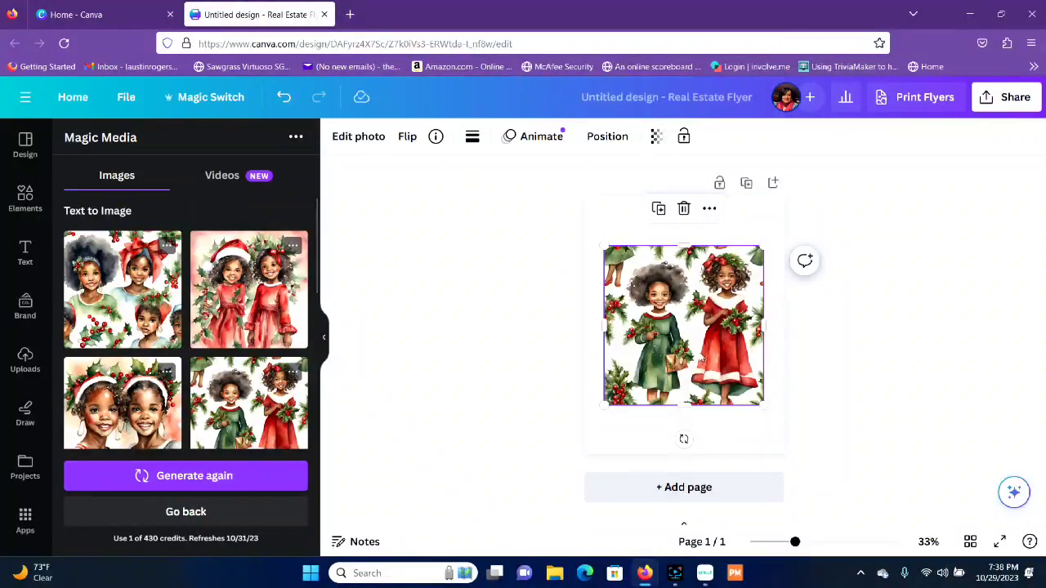
click(684, 209)
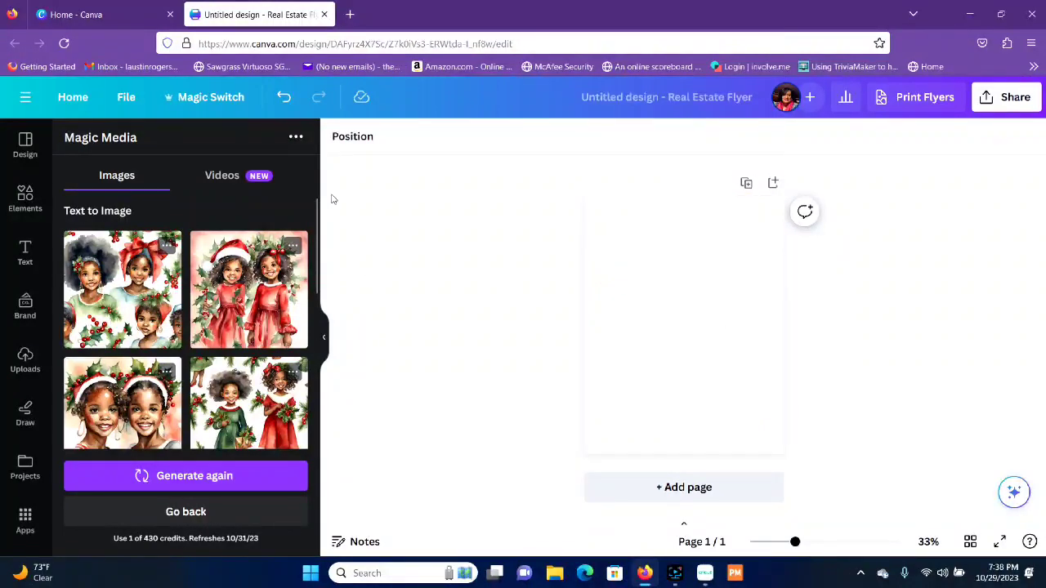